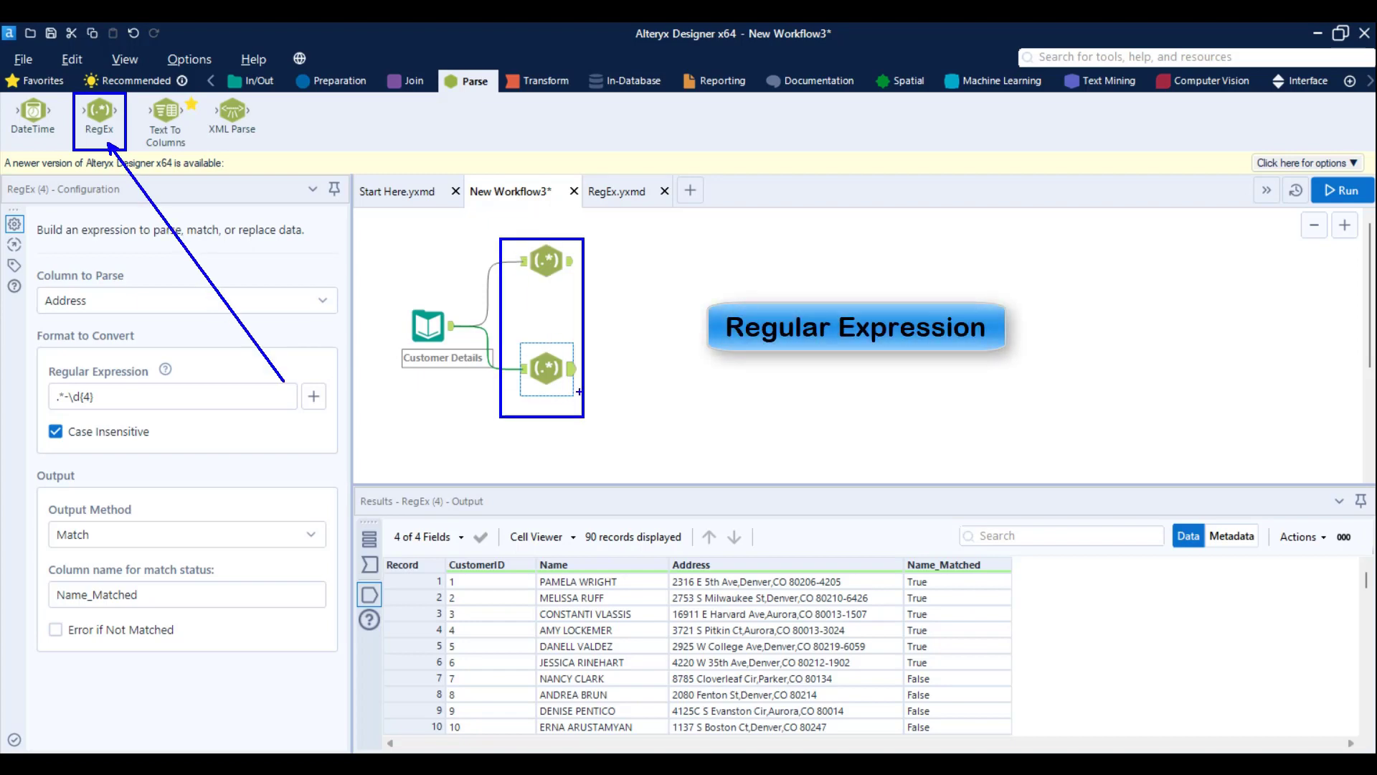
Step: Copy the Customer Details input tool and paste it into a new blank workflow
click(433, 337)
right_click(423, 334)
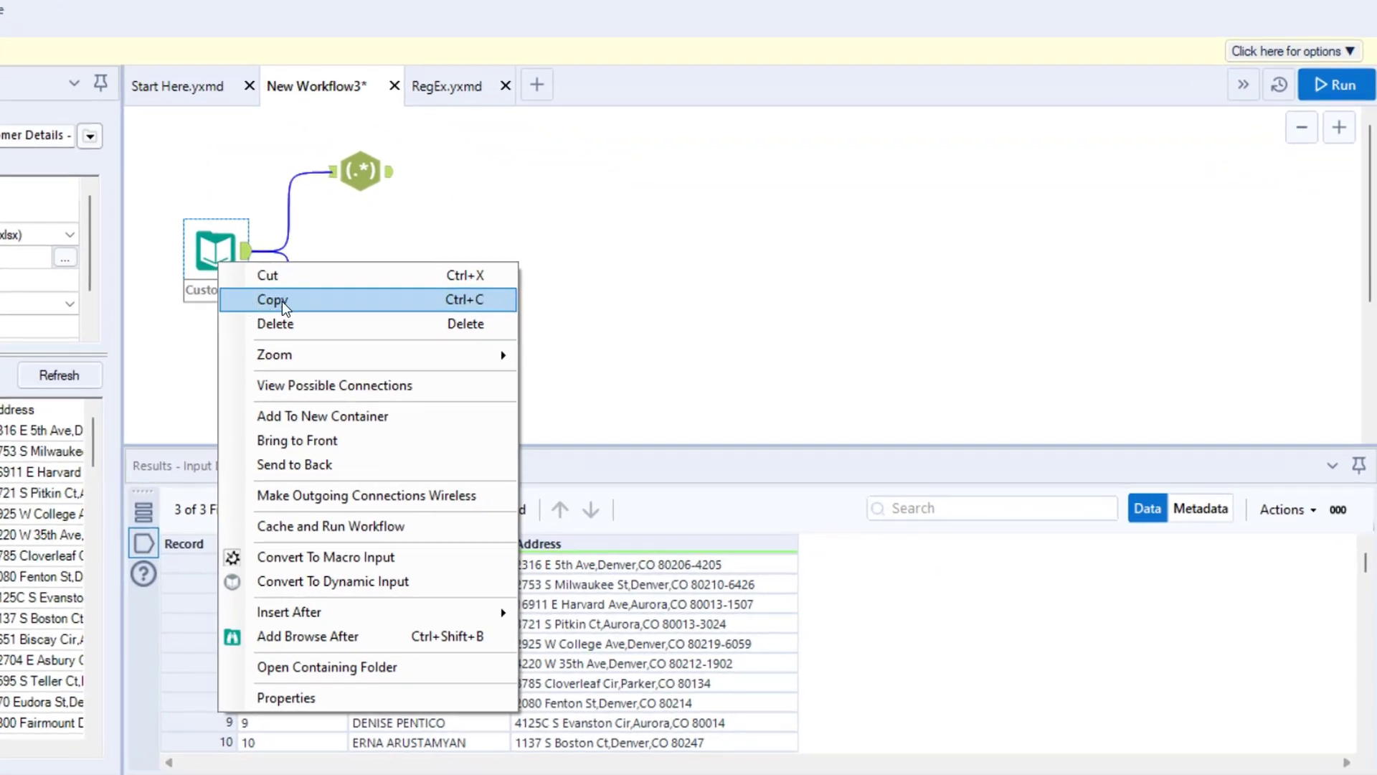
click(534, 287)
right_click(605, 206)
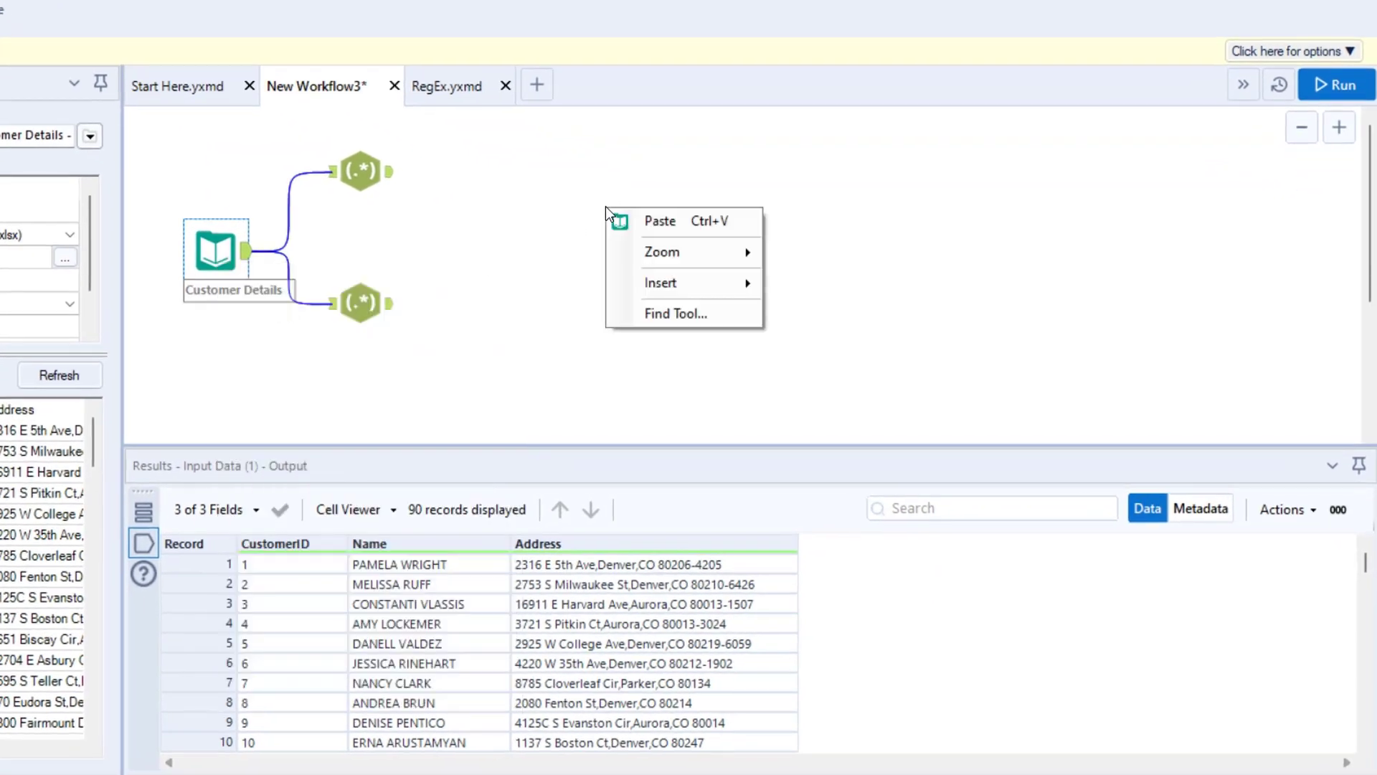
click(470, 86)
click(535, 84)
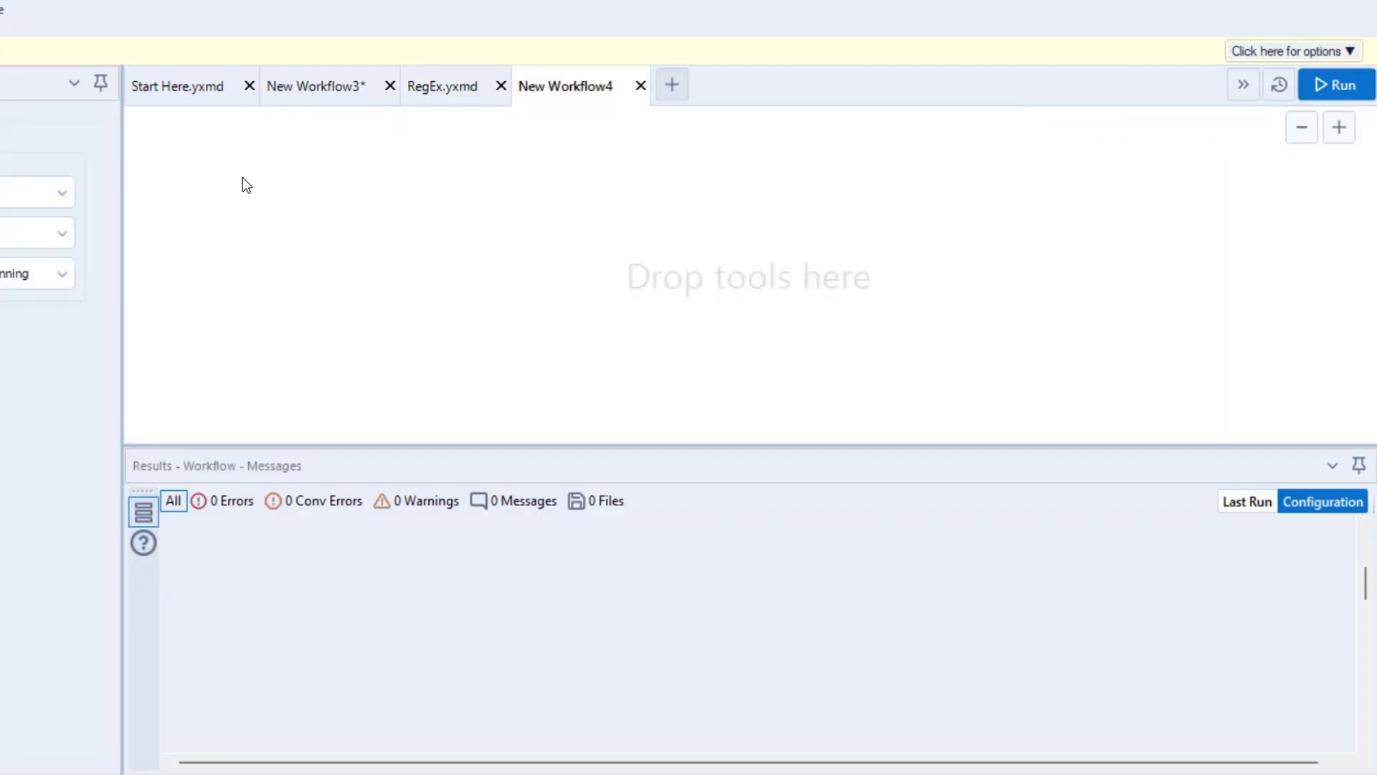
right_click(244, 183)
click(287, 196)
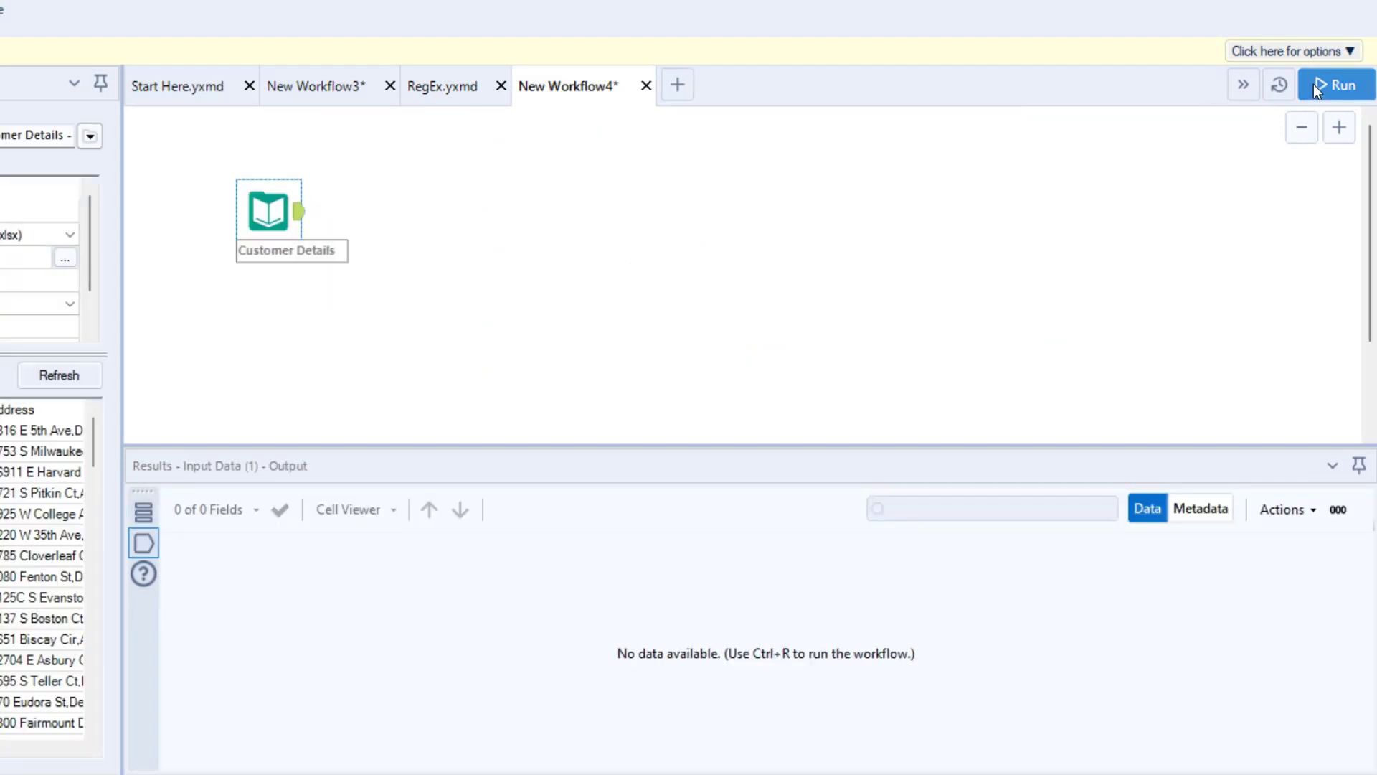
Step: Run the workflow to load the customer data and move the Customer Details tool slightly lower on the canvas
click(1314, 84)
click(269, 213)
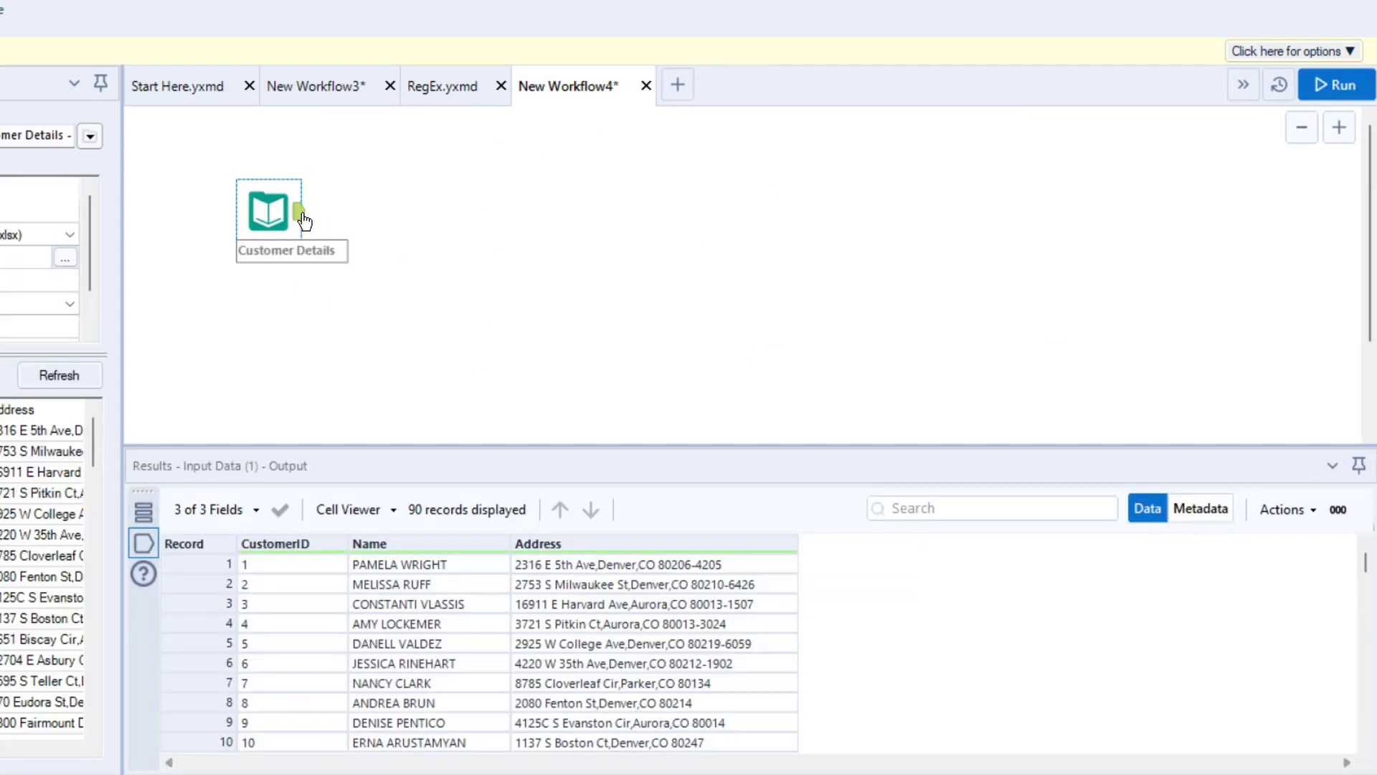
drag(260, 207, 261, 246)
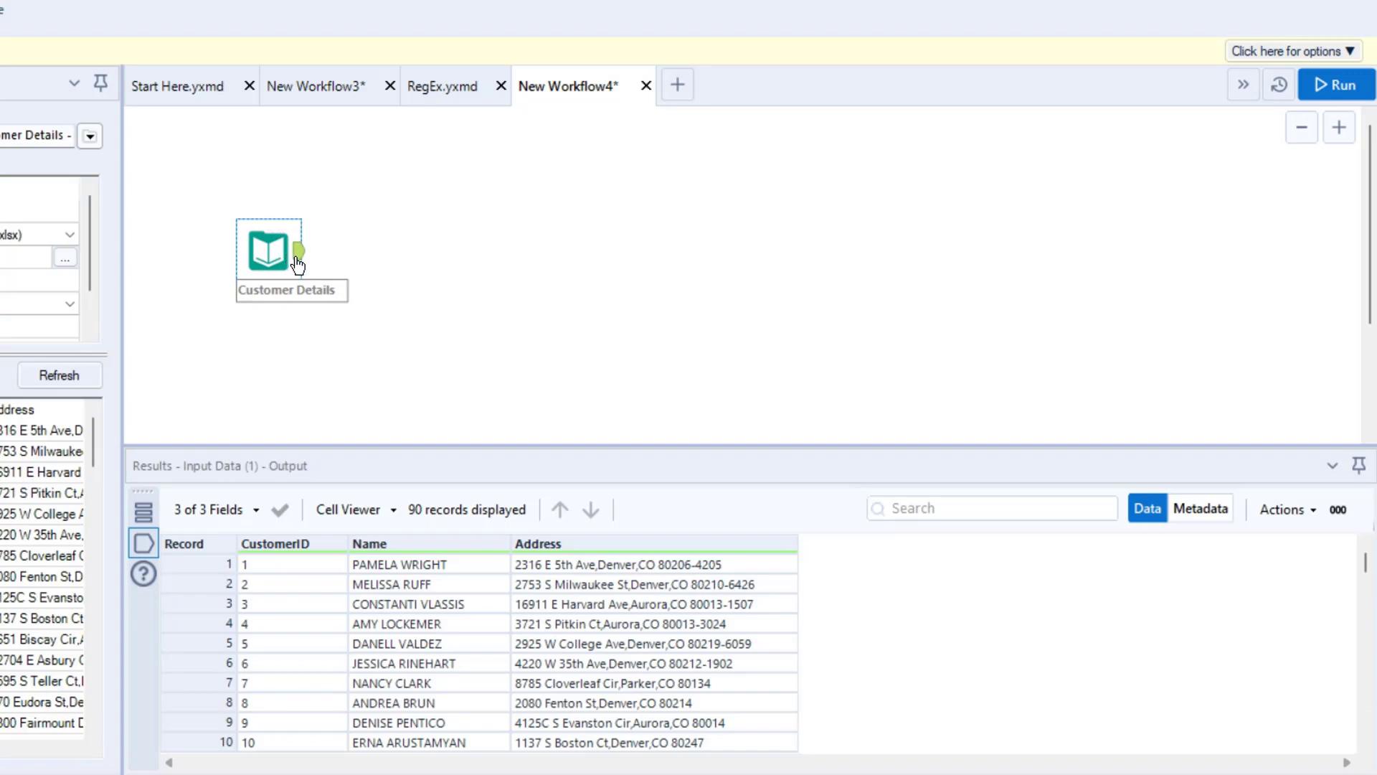
drag(687, 545, 762, 599)
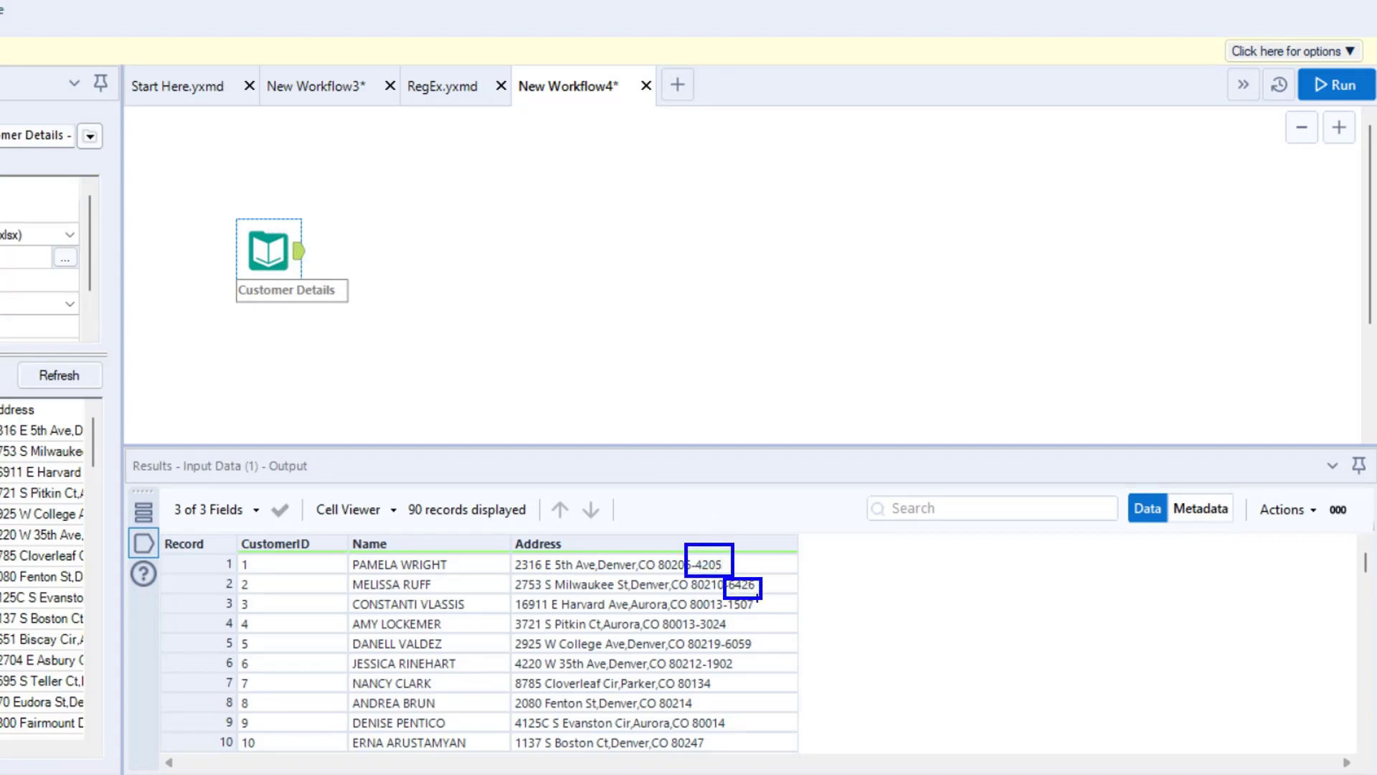
key(Escape)
drag(805, 539, 908, 761)
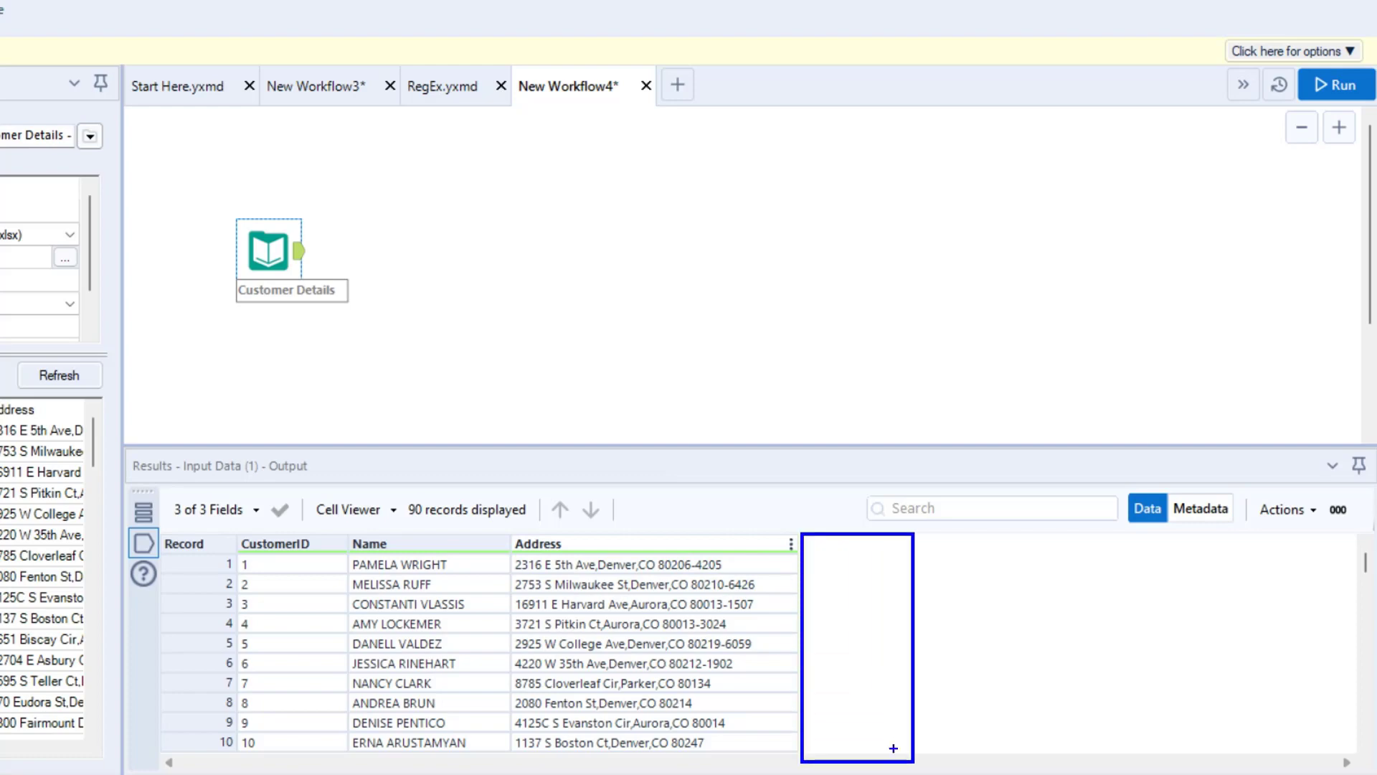
key(Escape)
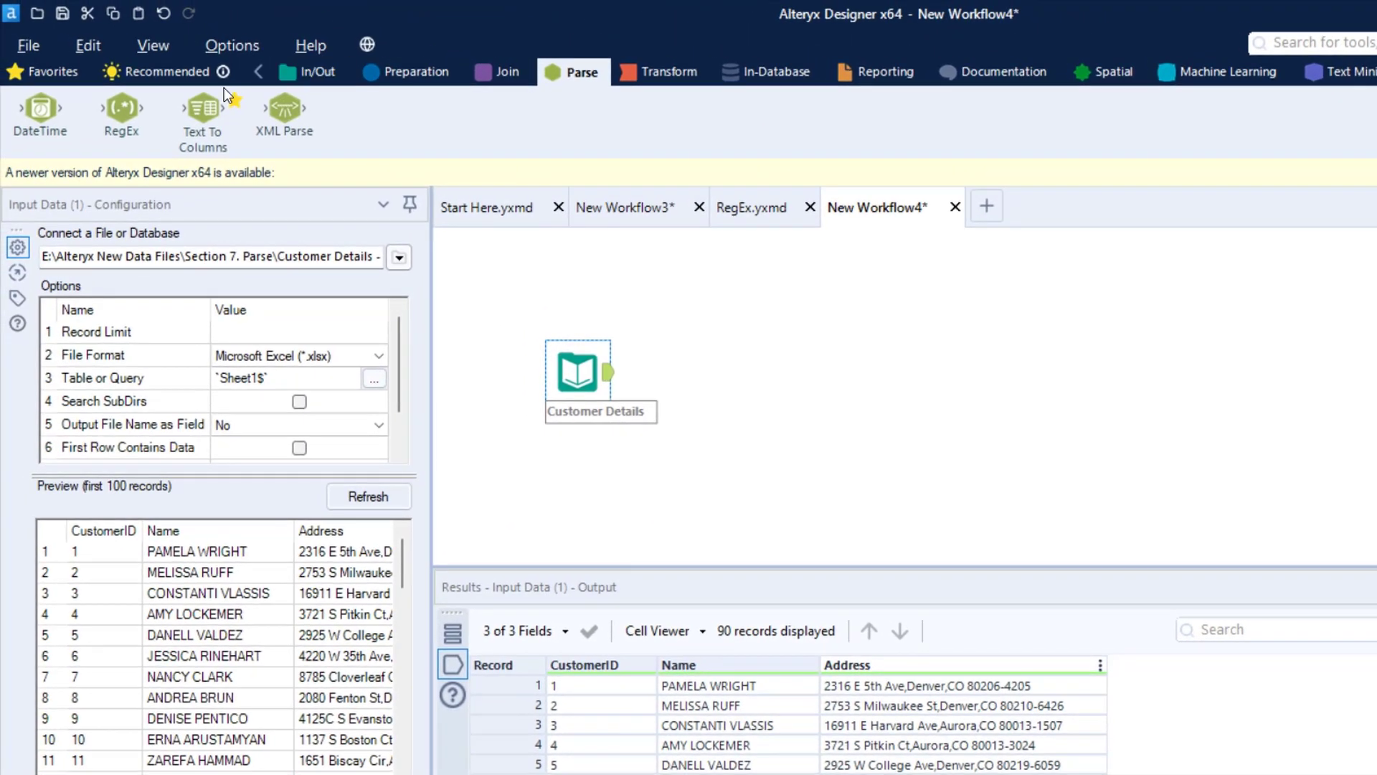
Step: Connect a RegEx tool after Customer Details, with Address as the column to parse and -(\d{4}) as the regular expression
drag(120, 112, 700, 372)
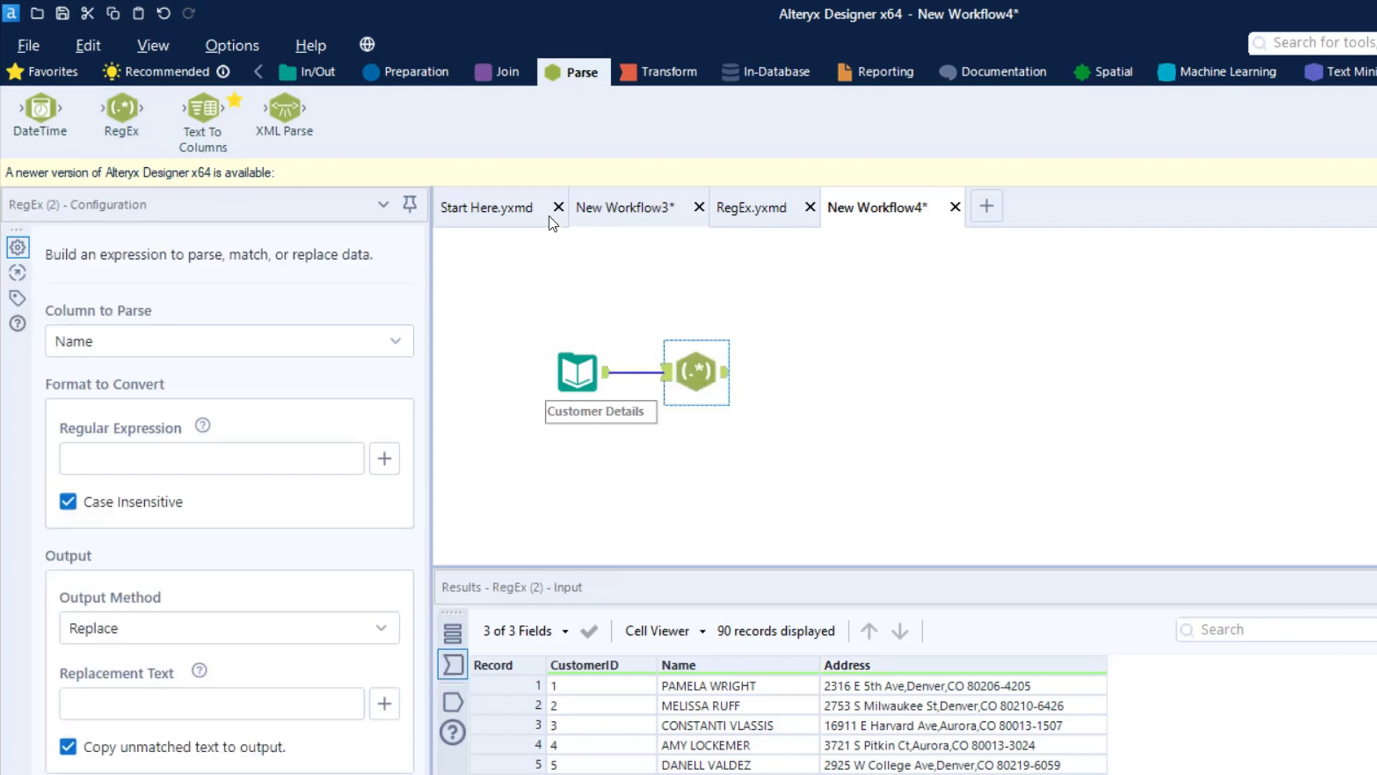
click(390, 340)
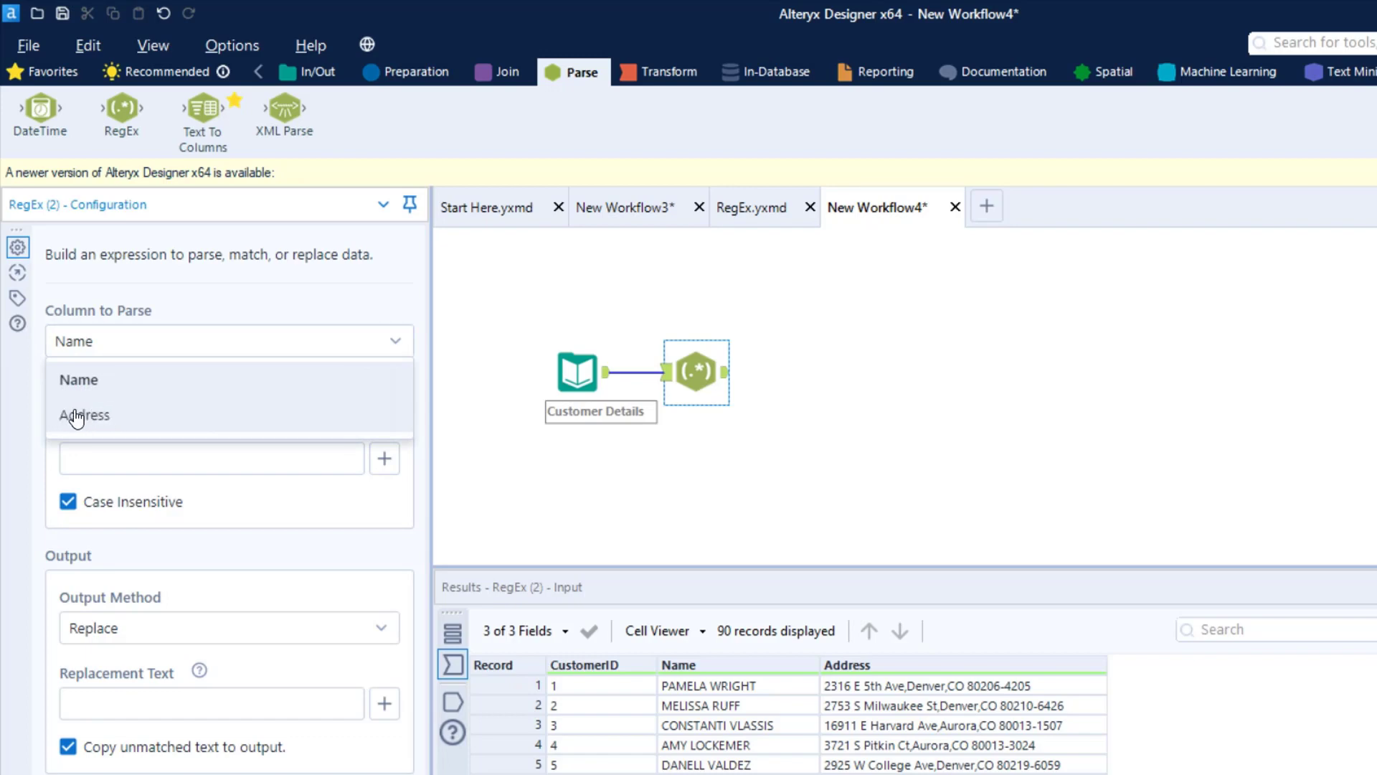
click(74, 412)
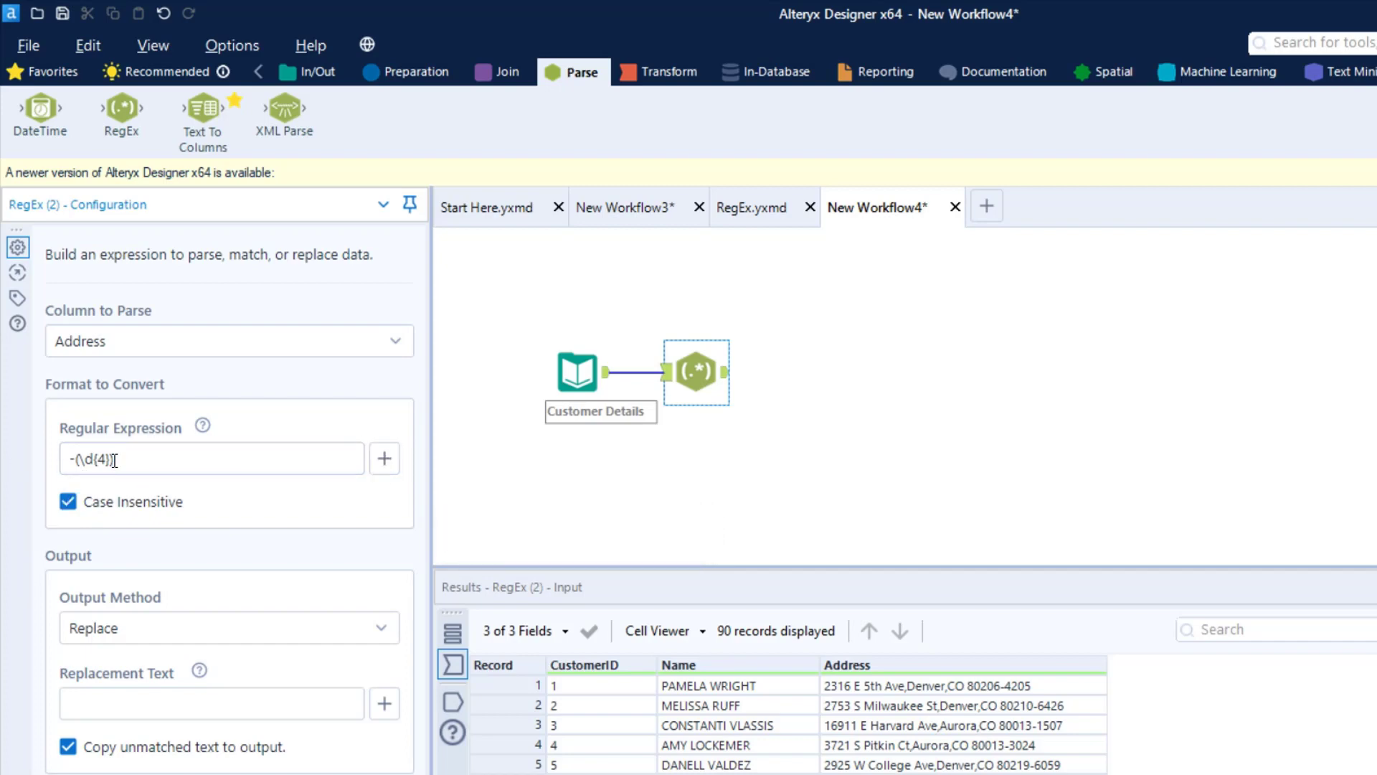
Step: Look through the list of regular expression elements, including the digit and marked group entries
click(385, 464)
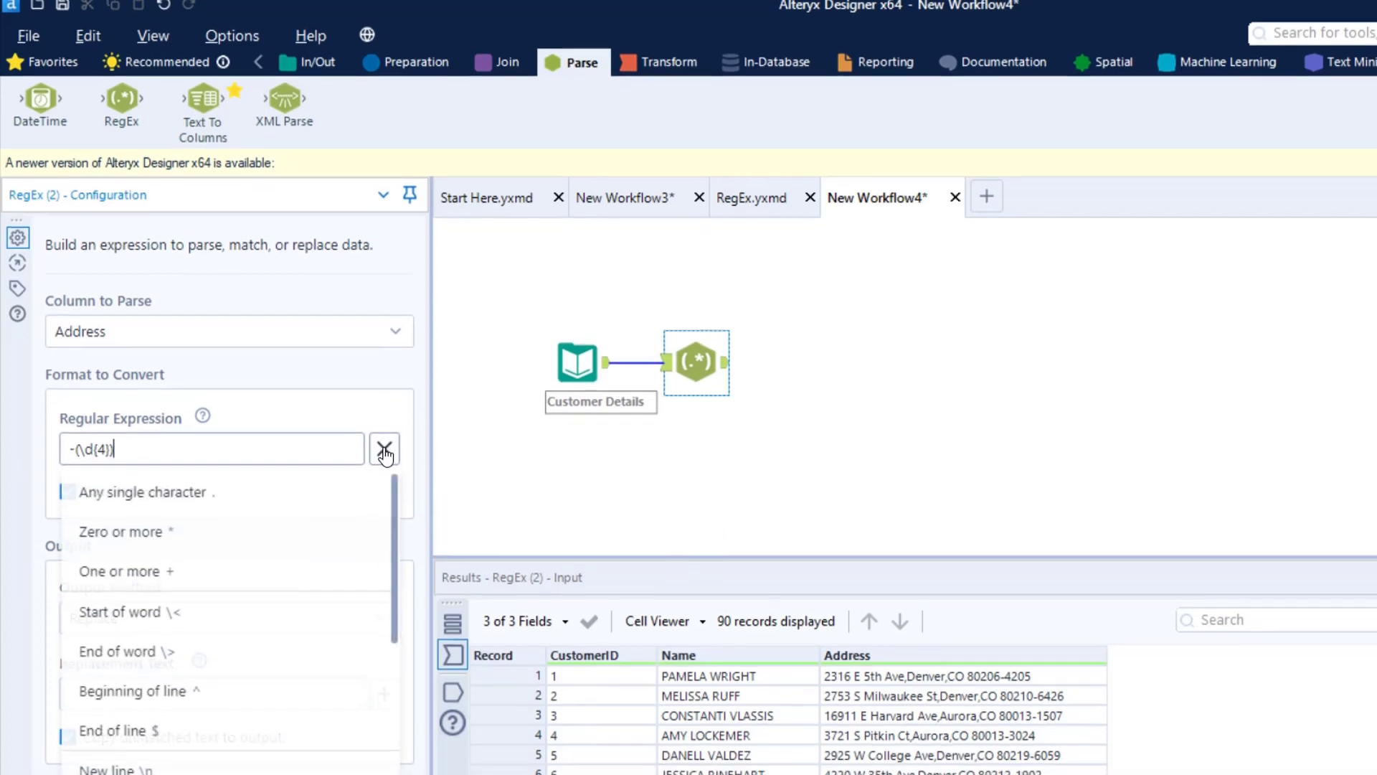
scroll(337, 609, down, 1)
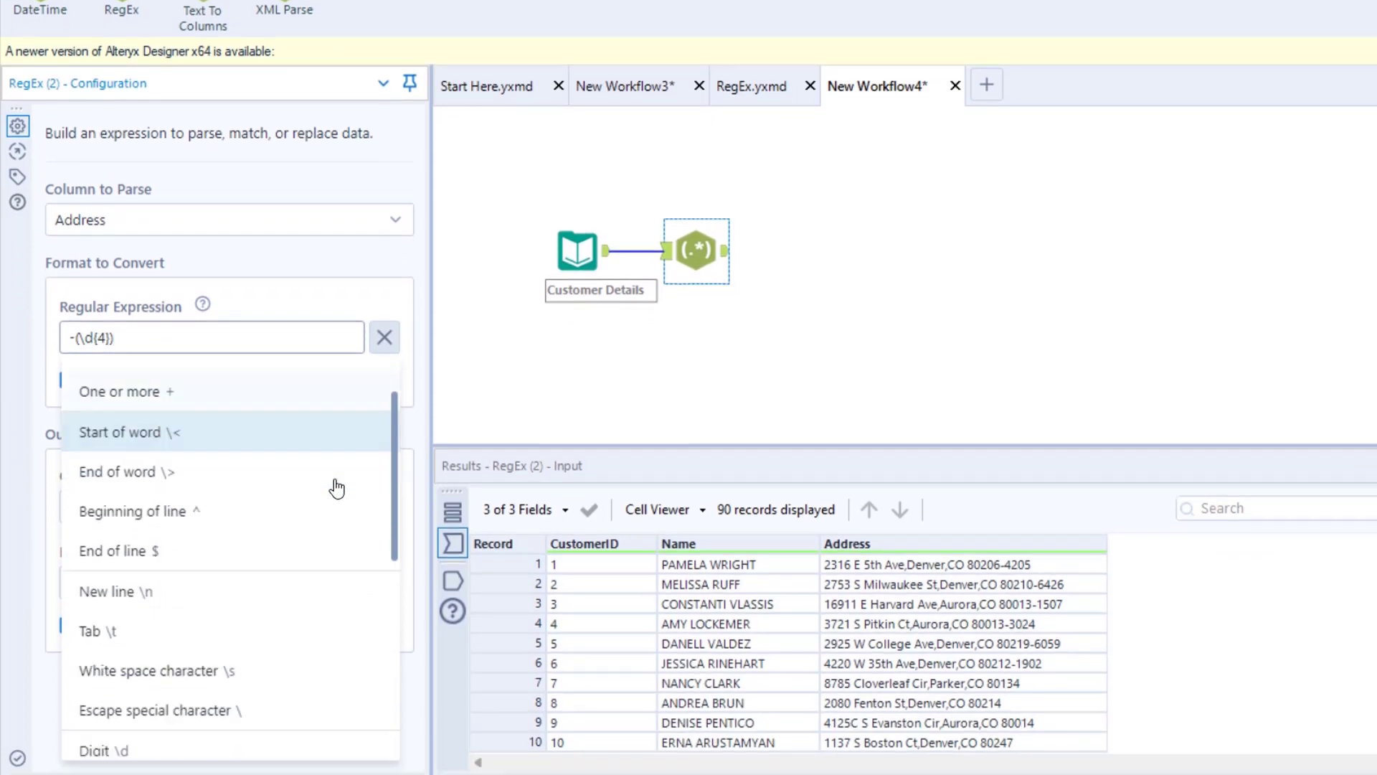
scroll(335, 502, down, 5)
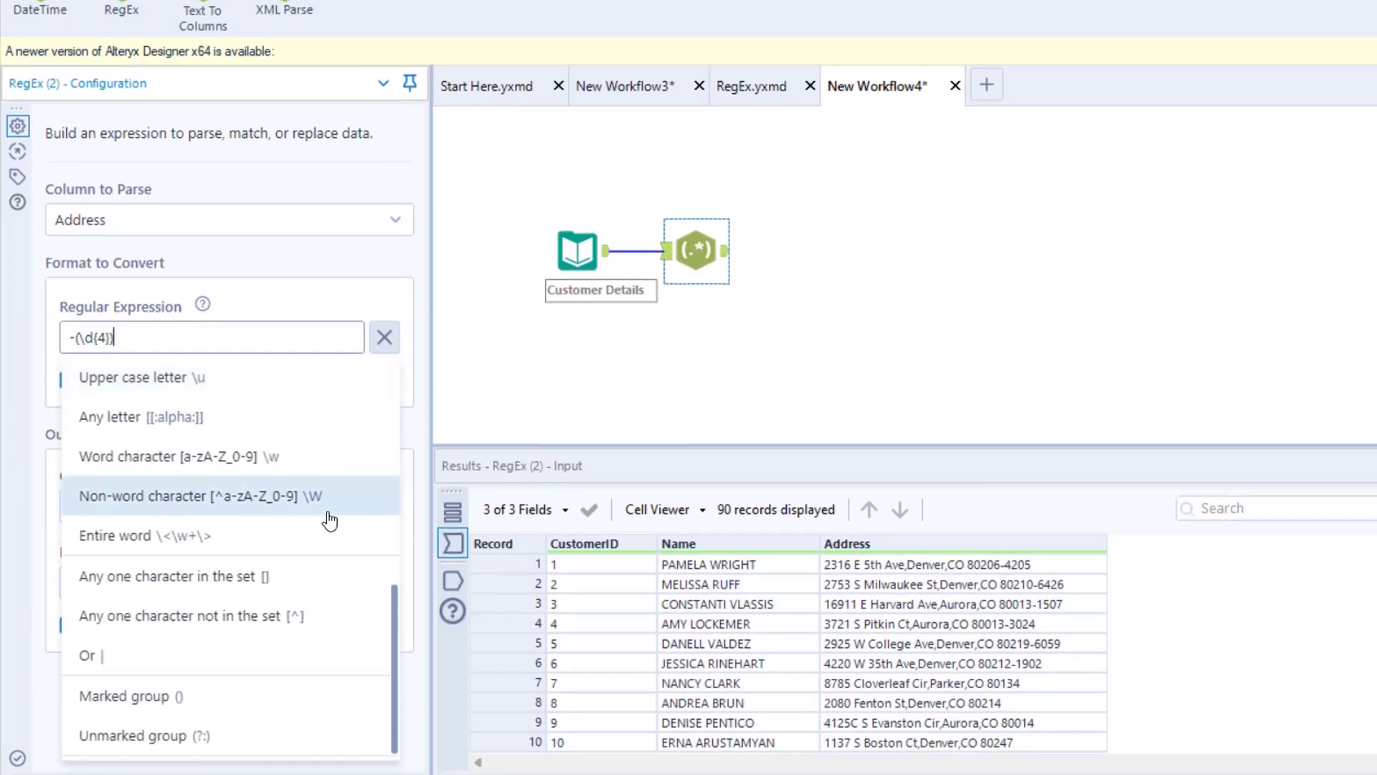
scroll(314, 544, up, 3)
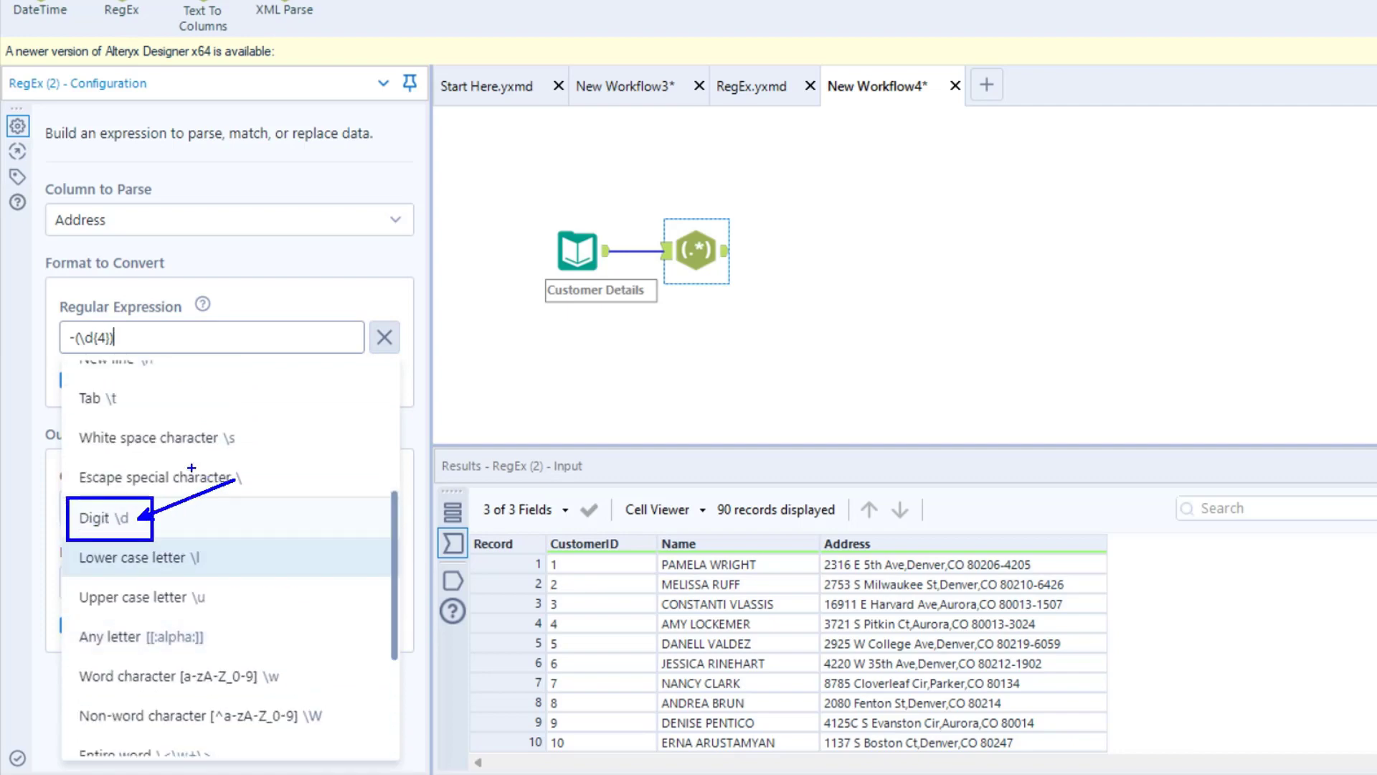
scroll(299, 470, down, 2)
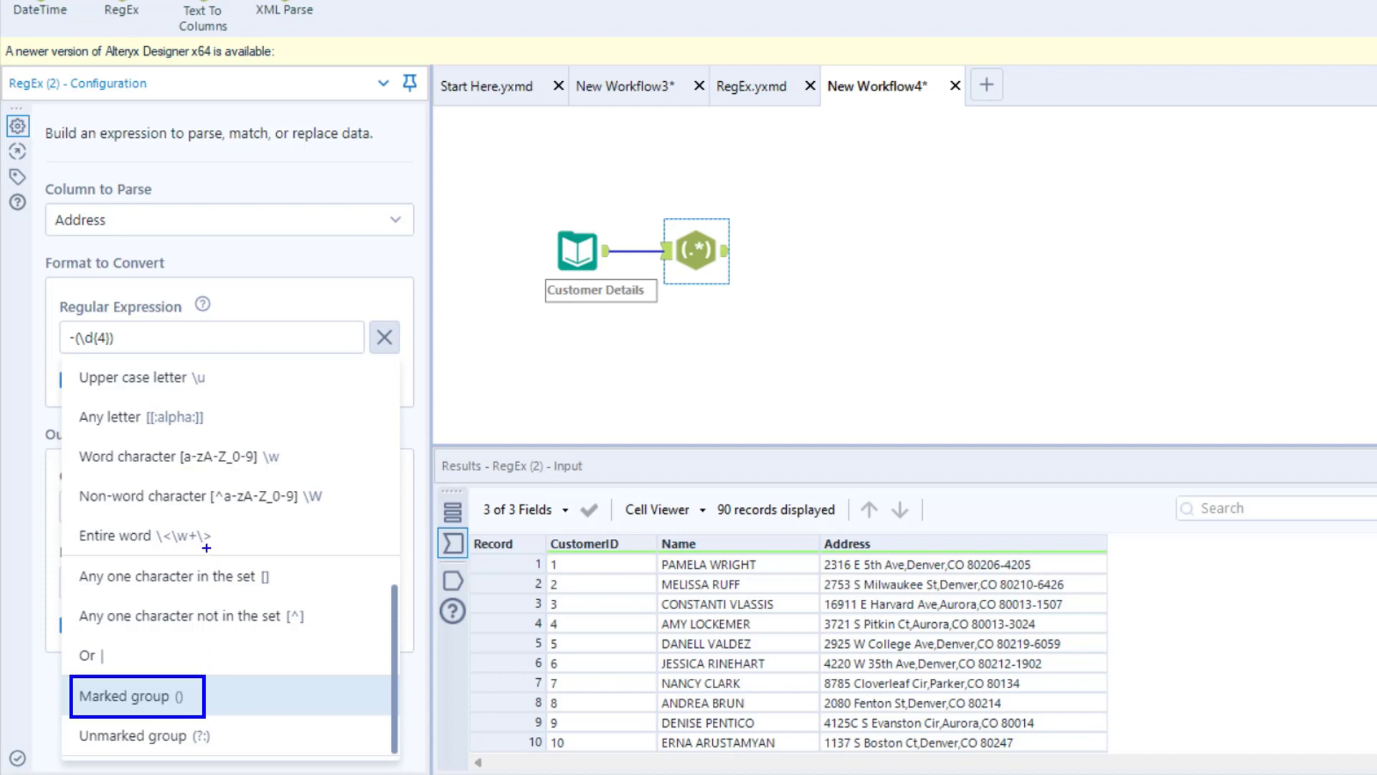
scroll(286, 677, up, 2)
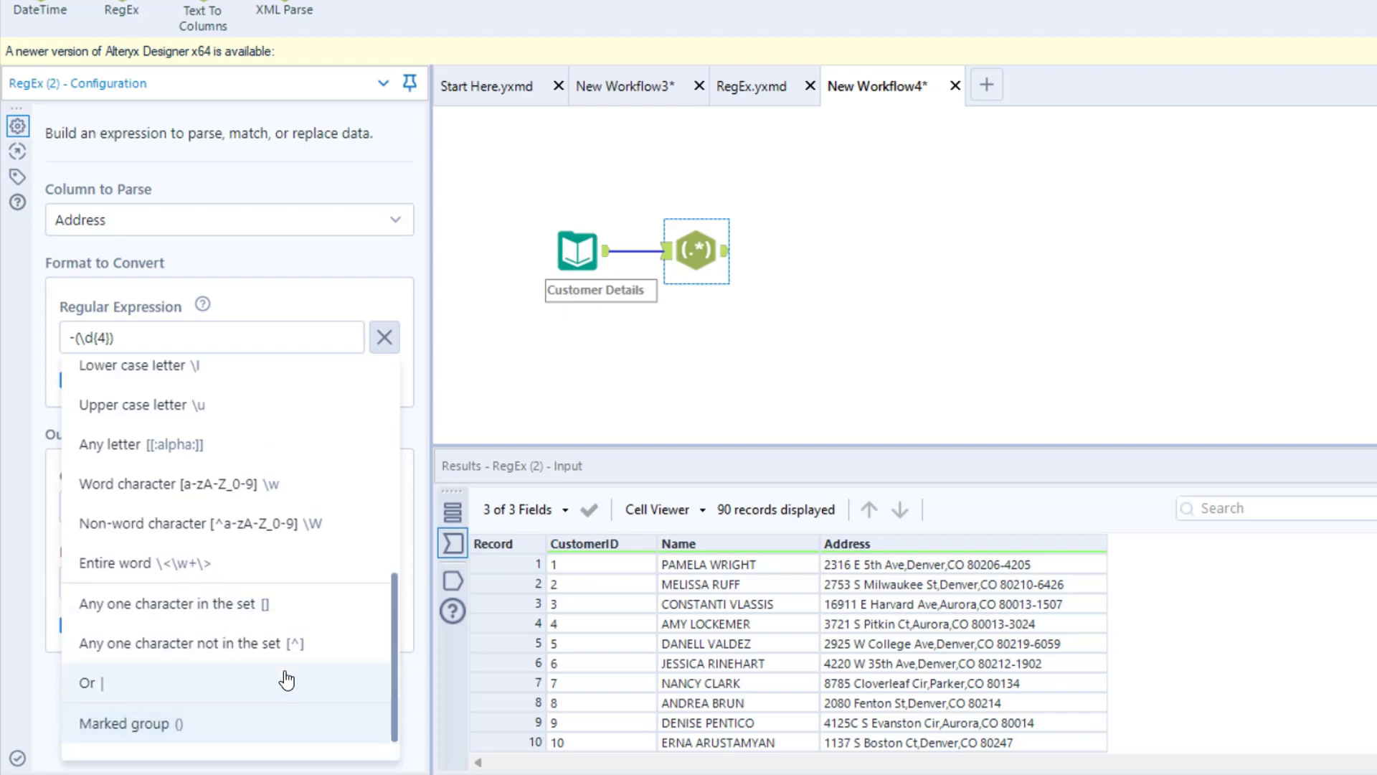
scroll(288, 630, up, 3)
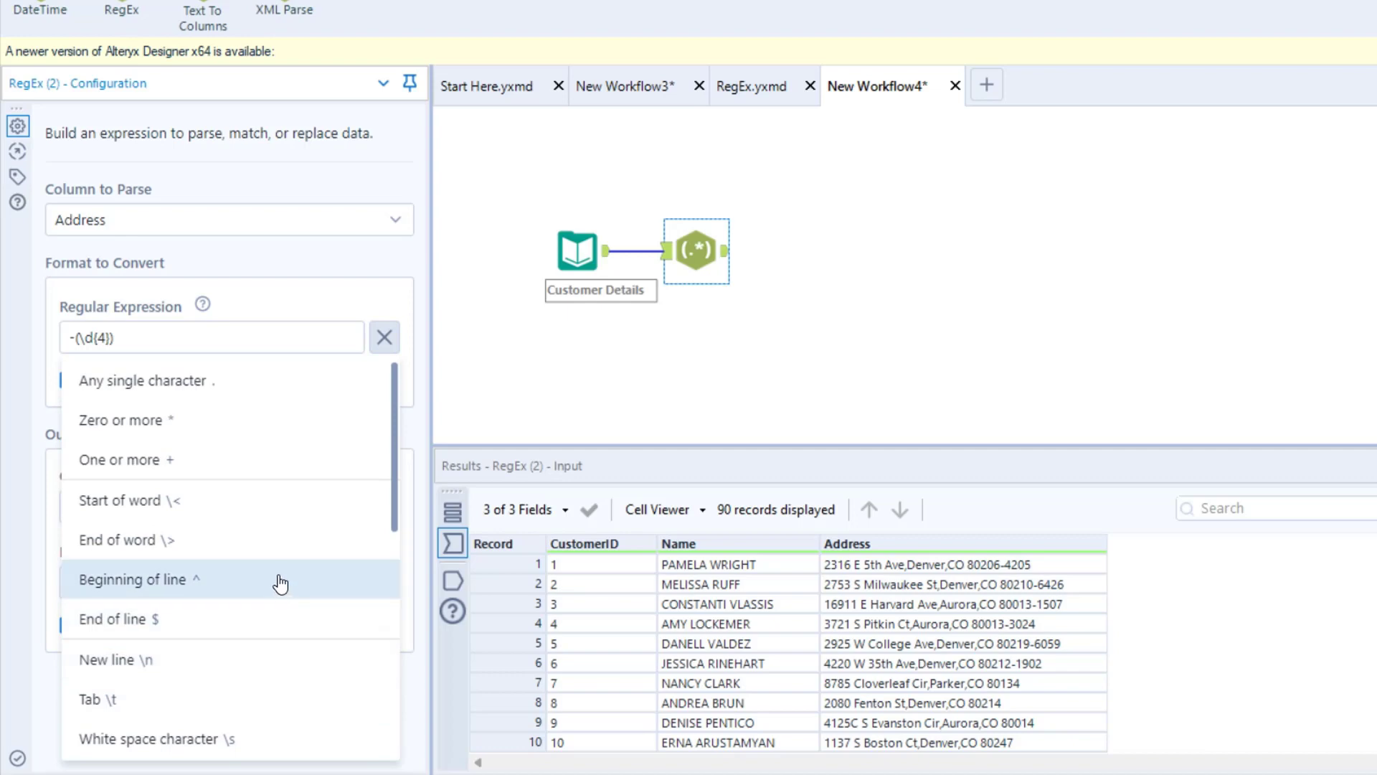
click(467, 330)
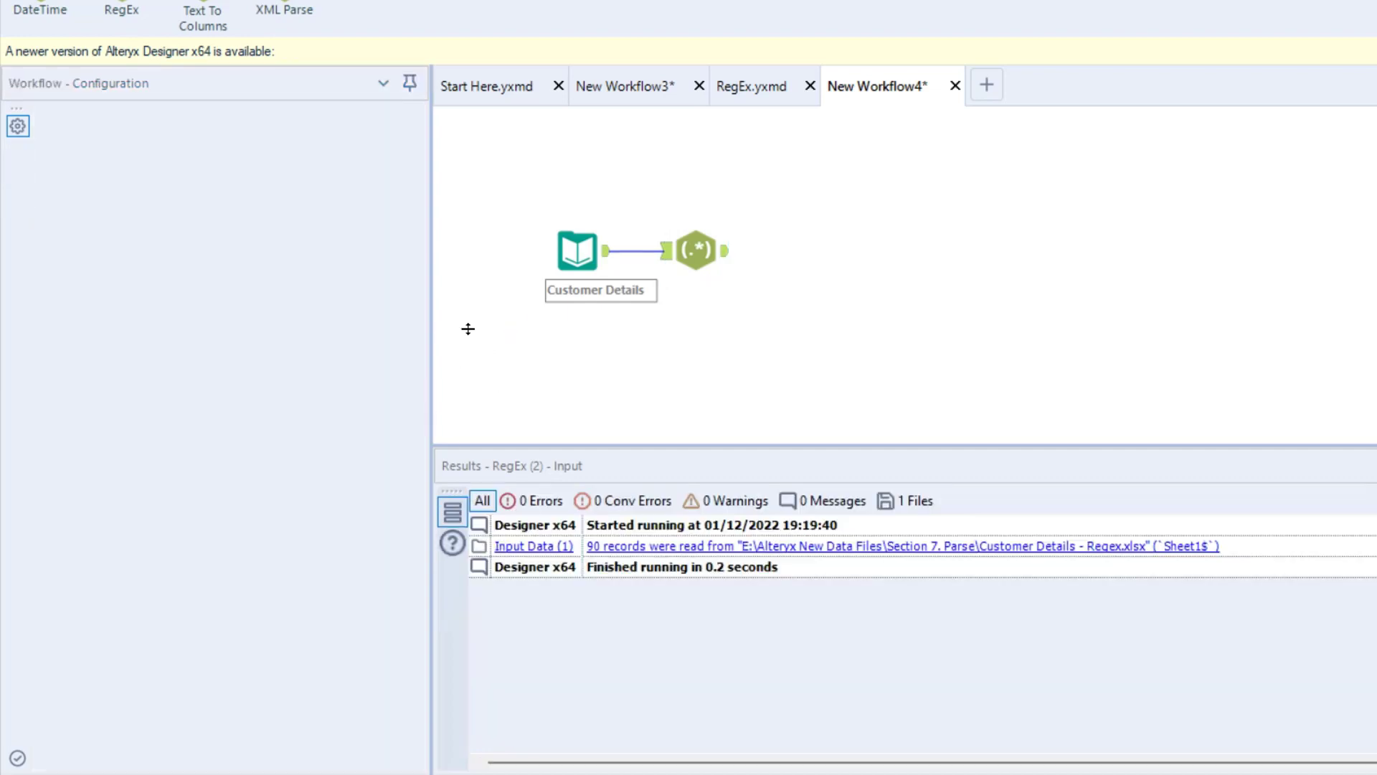
Step: Set the RegEx tool's output method to Parse, run the workflow and show the tool's output
click(674, 267)
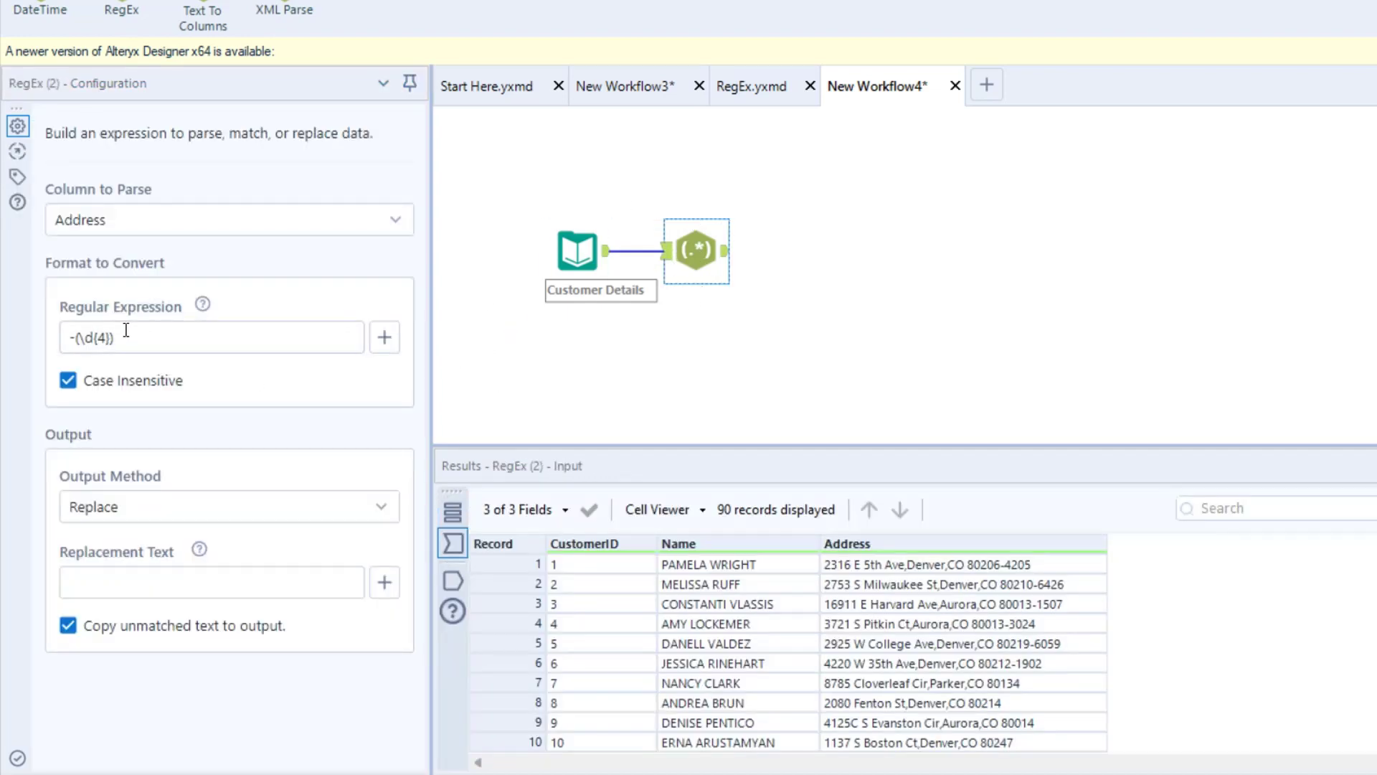
drag(49, 317, 124, 355)
click(374, 507)
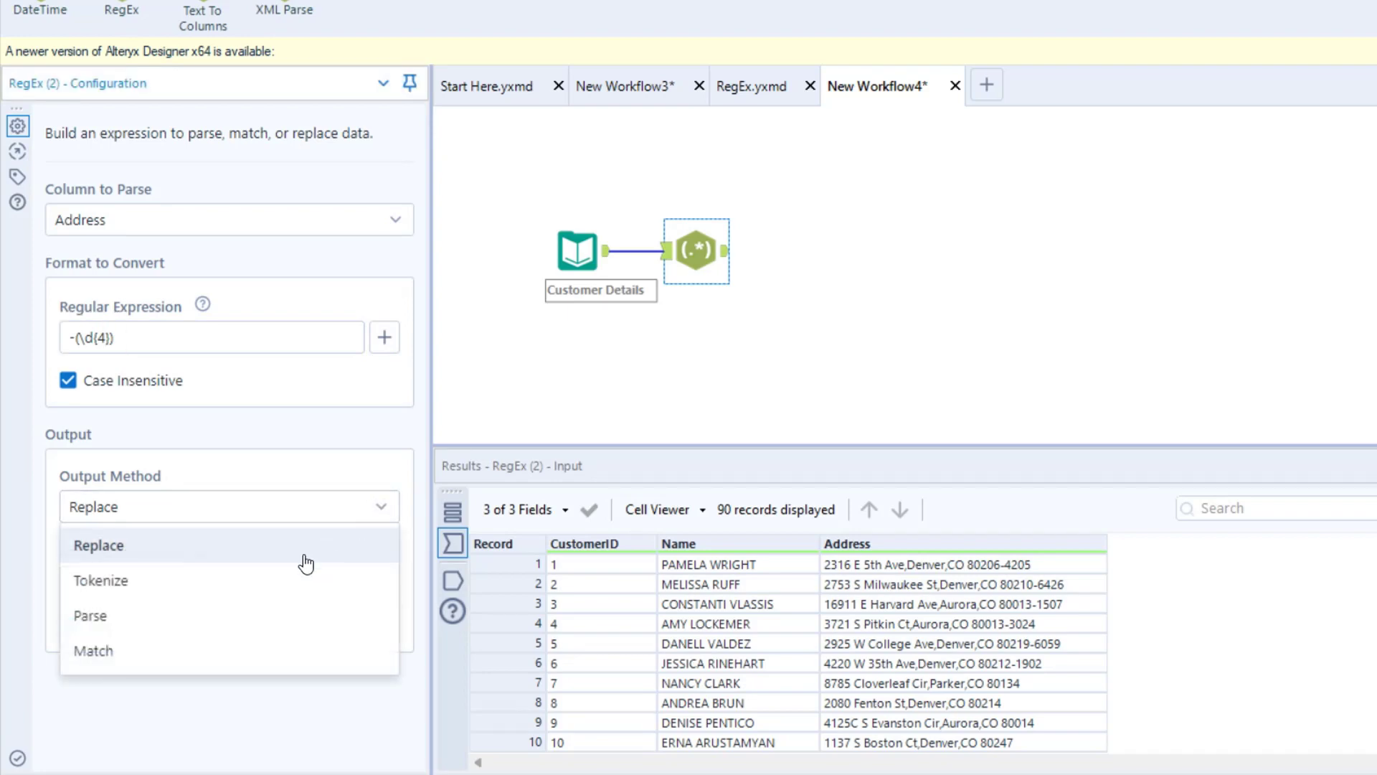
click(193, 622)
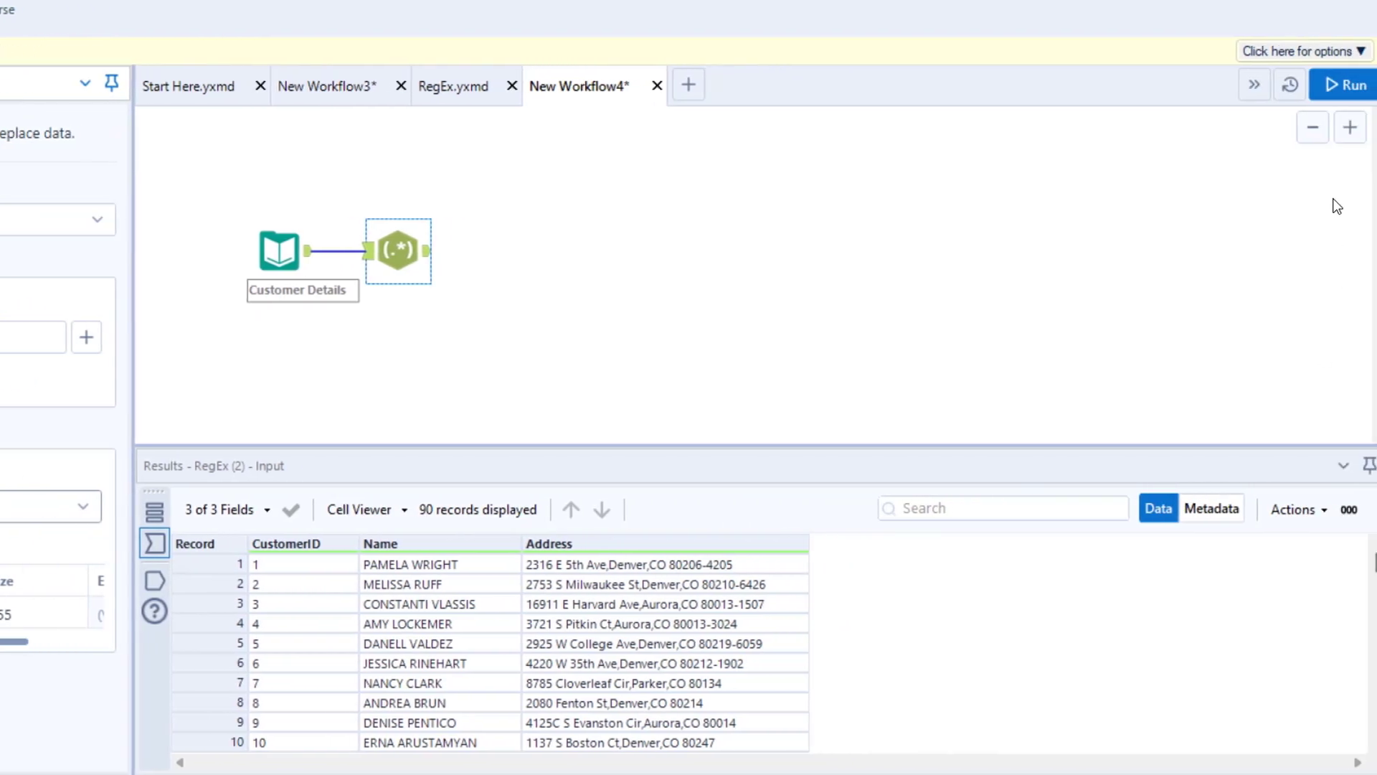
click(1346, 84)
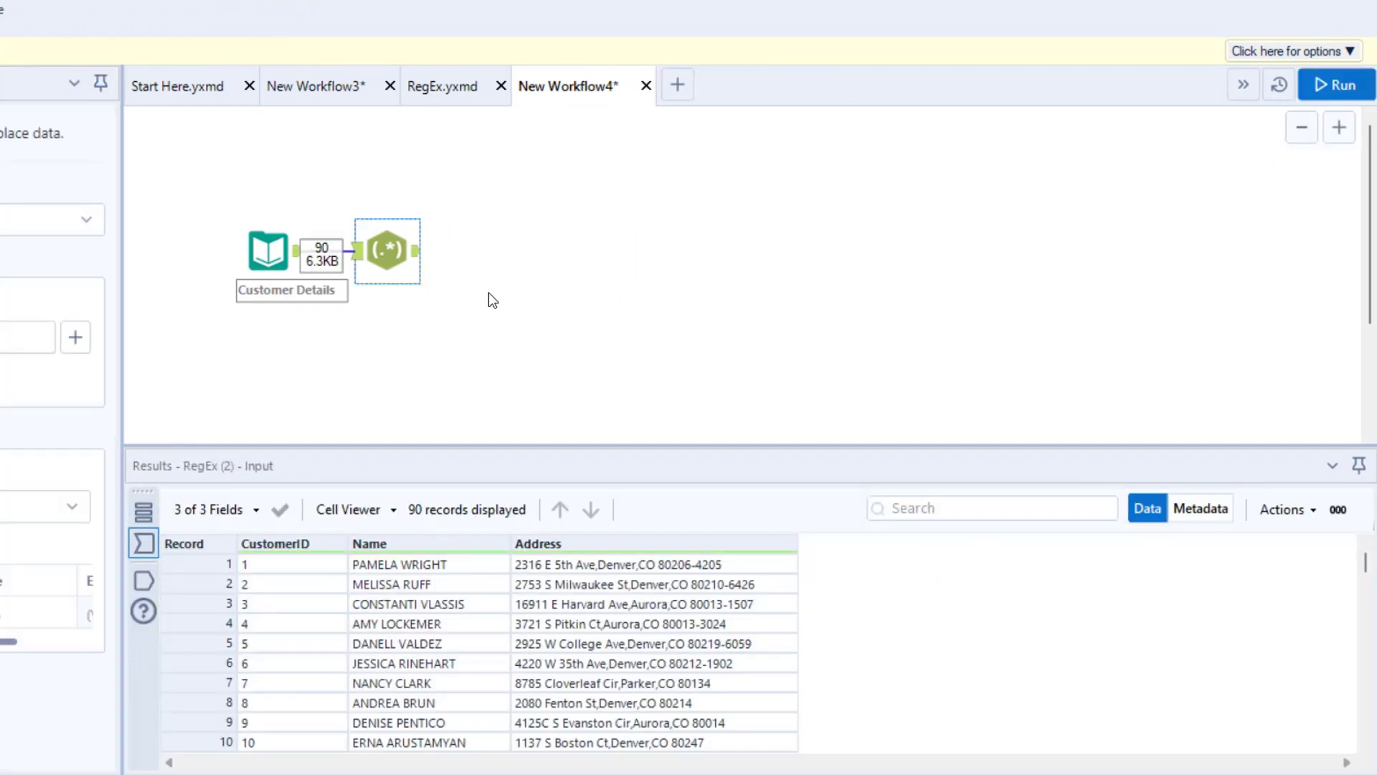
click(418, 252)
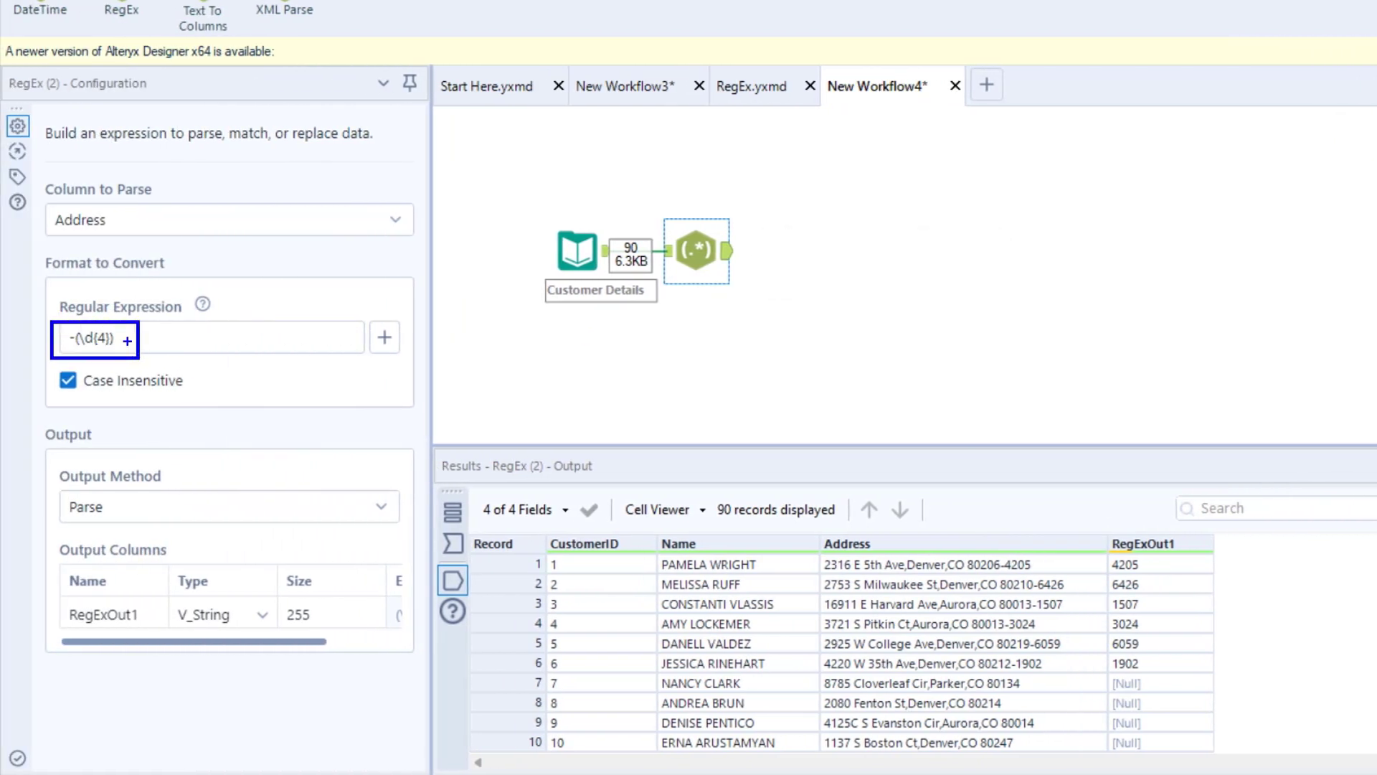
mouse_move(131, 328)
mouse_down()
mouse_move(545, 228)
mouse_move(1011, 439)
mouse_move(1117, 526)
mouse_move(1205, 556)
mouse_up()
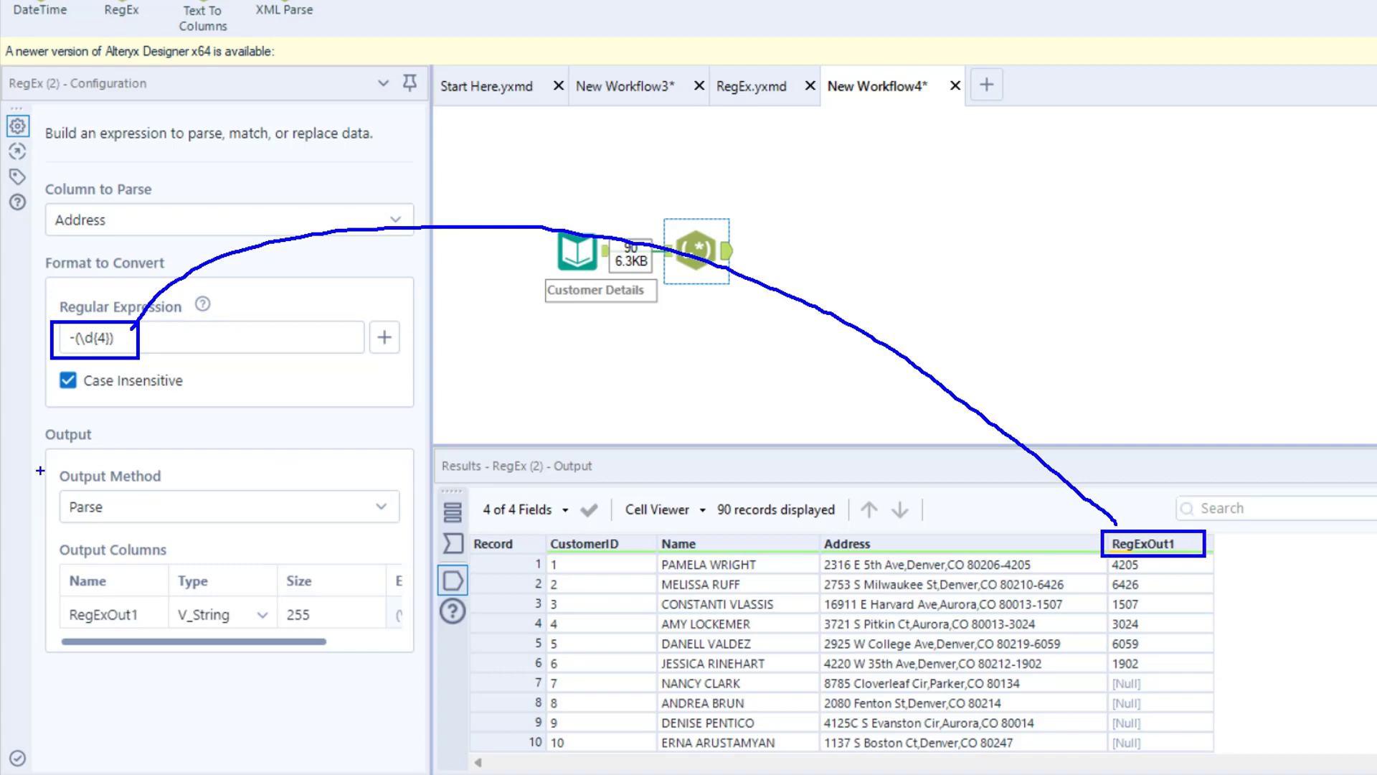
drag(52, 484, 274, 530)
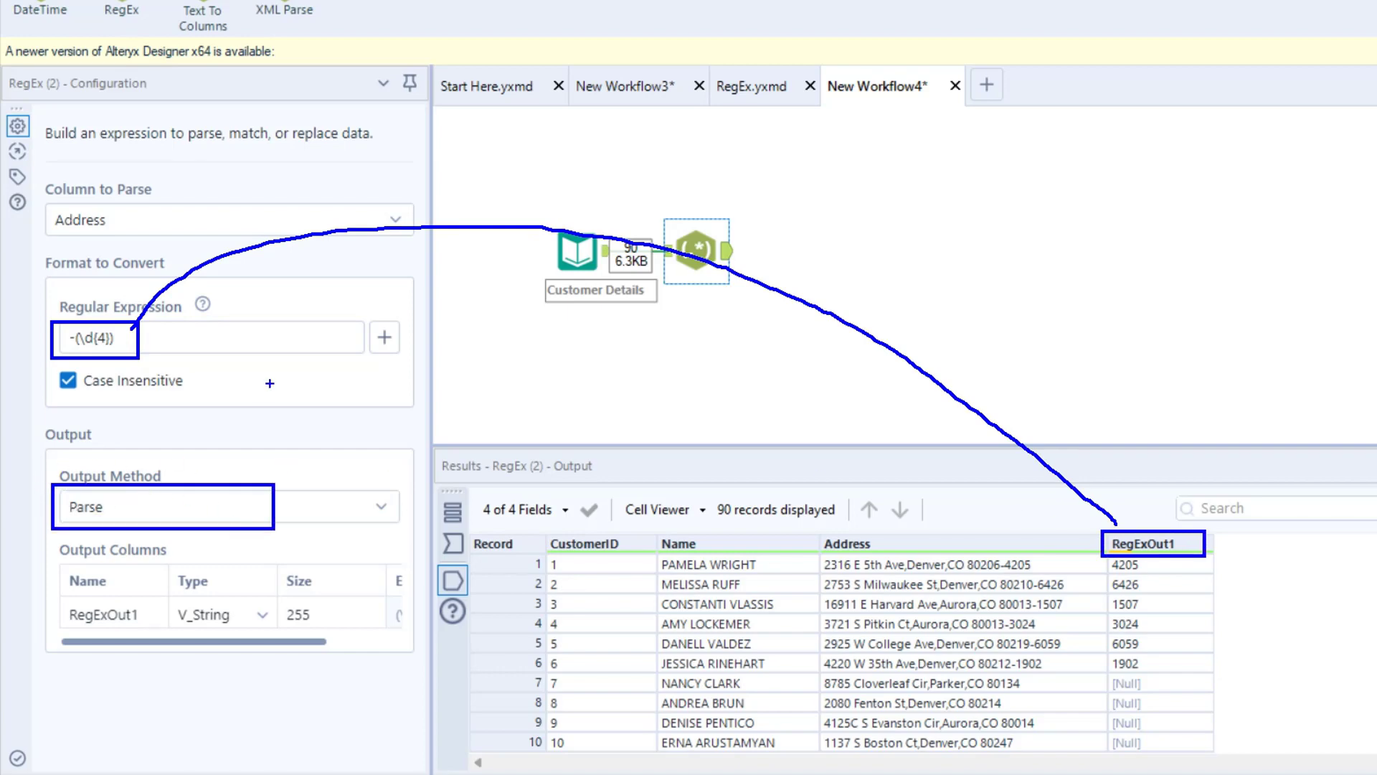
key(Escape)
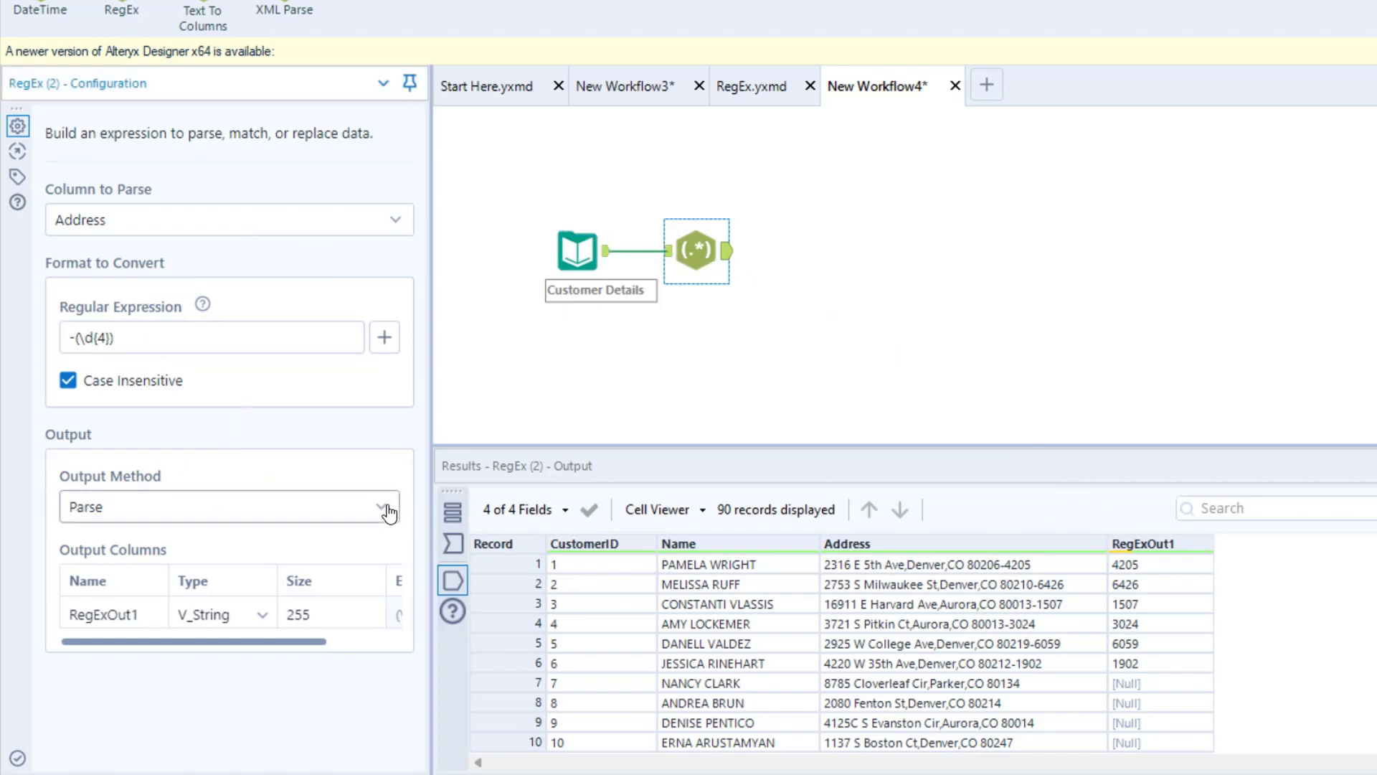
Step: Move the RegEx tool up on the canvas so that it sits higher than the Customer Details tool
click(381, 506)
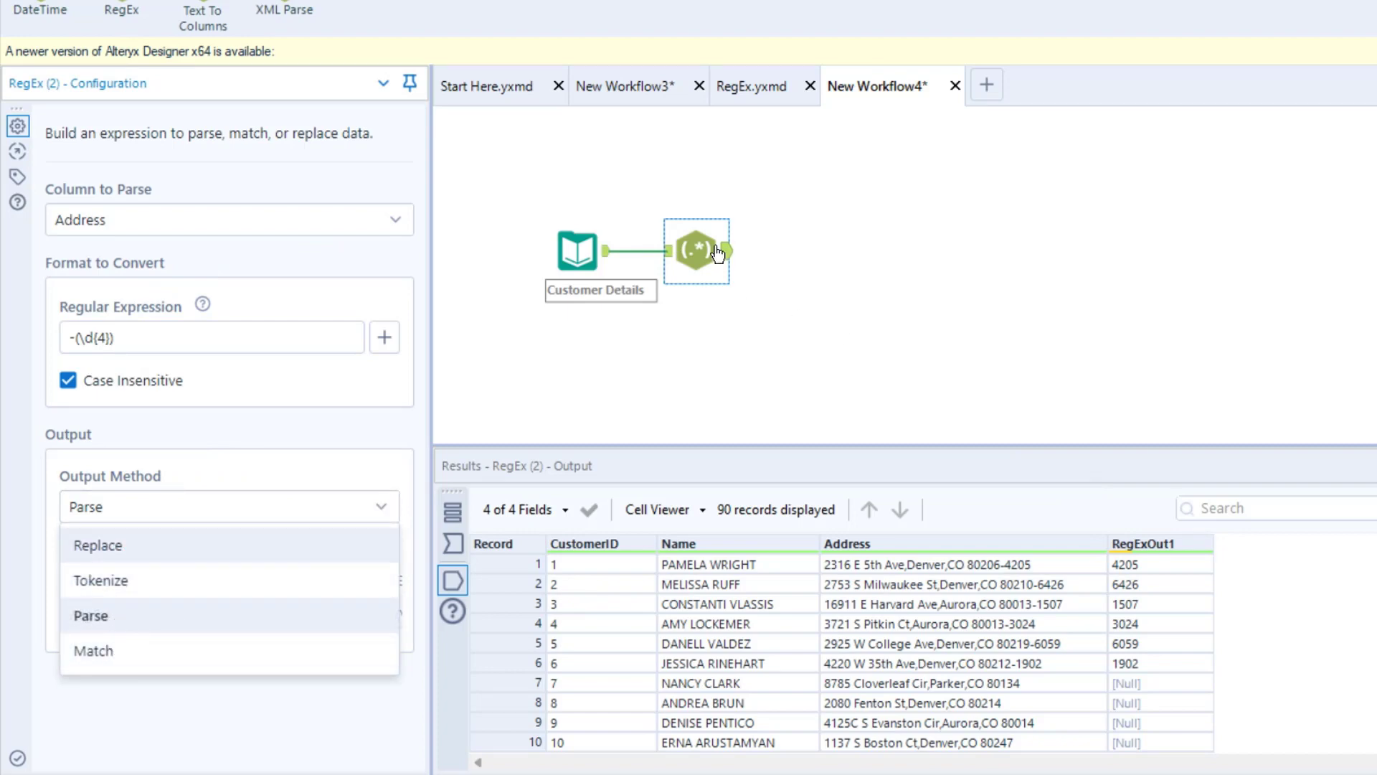
drag(706, 234, 720, 170)
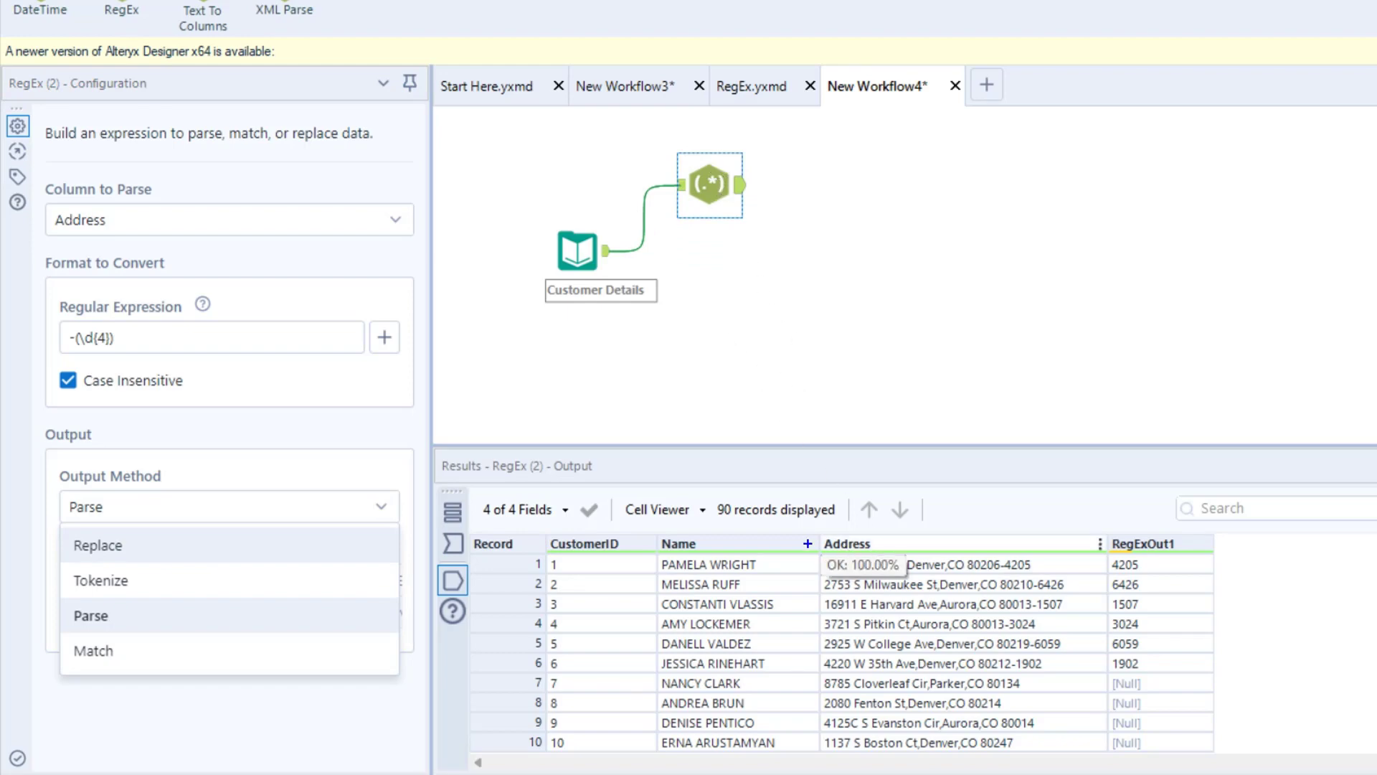
drag(812, 538, 1101, 740)
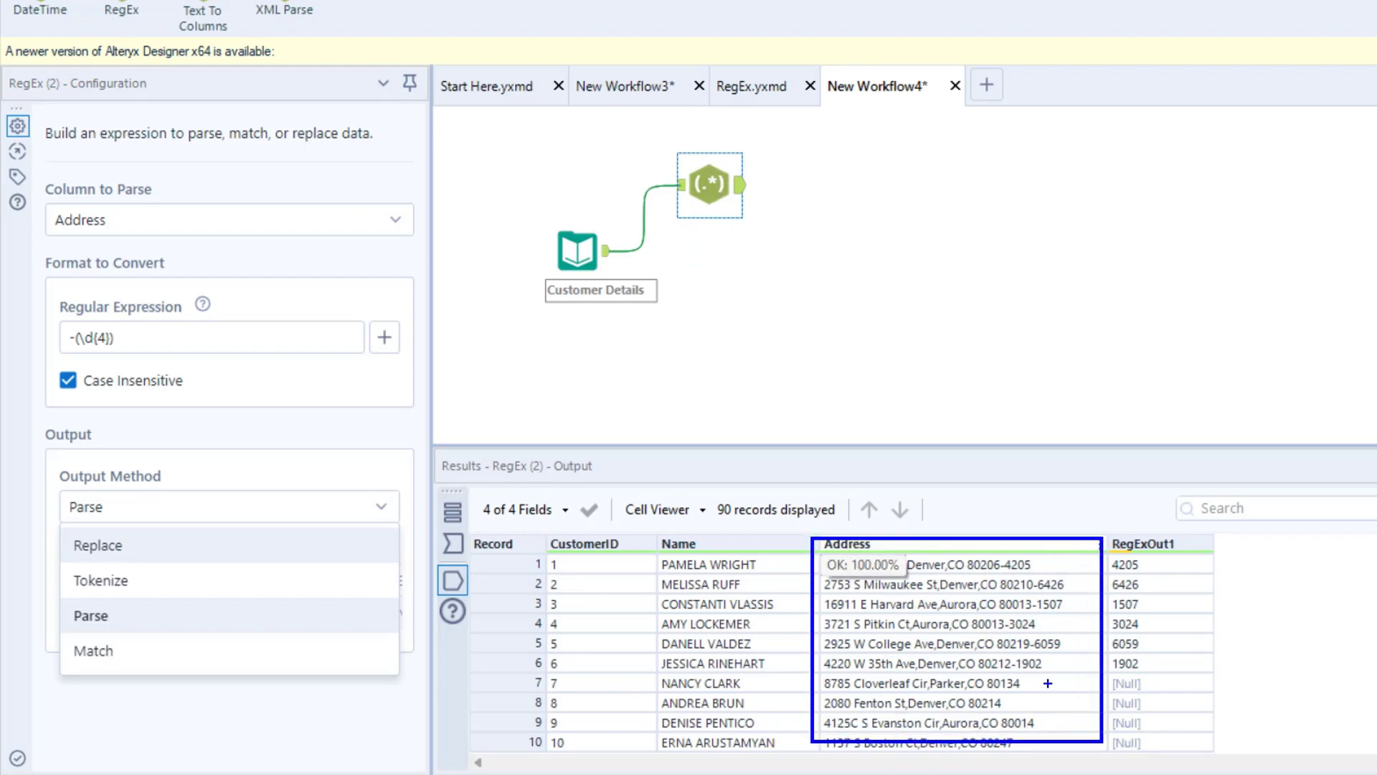
mouse_move(942, 559)
mouse_down()
mouse_move(994, 490)
mouse_move(1180, 528)
mouse_move(1376, 479)
mouse_up()
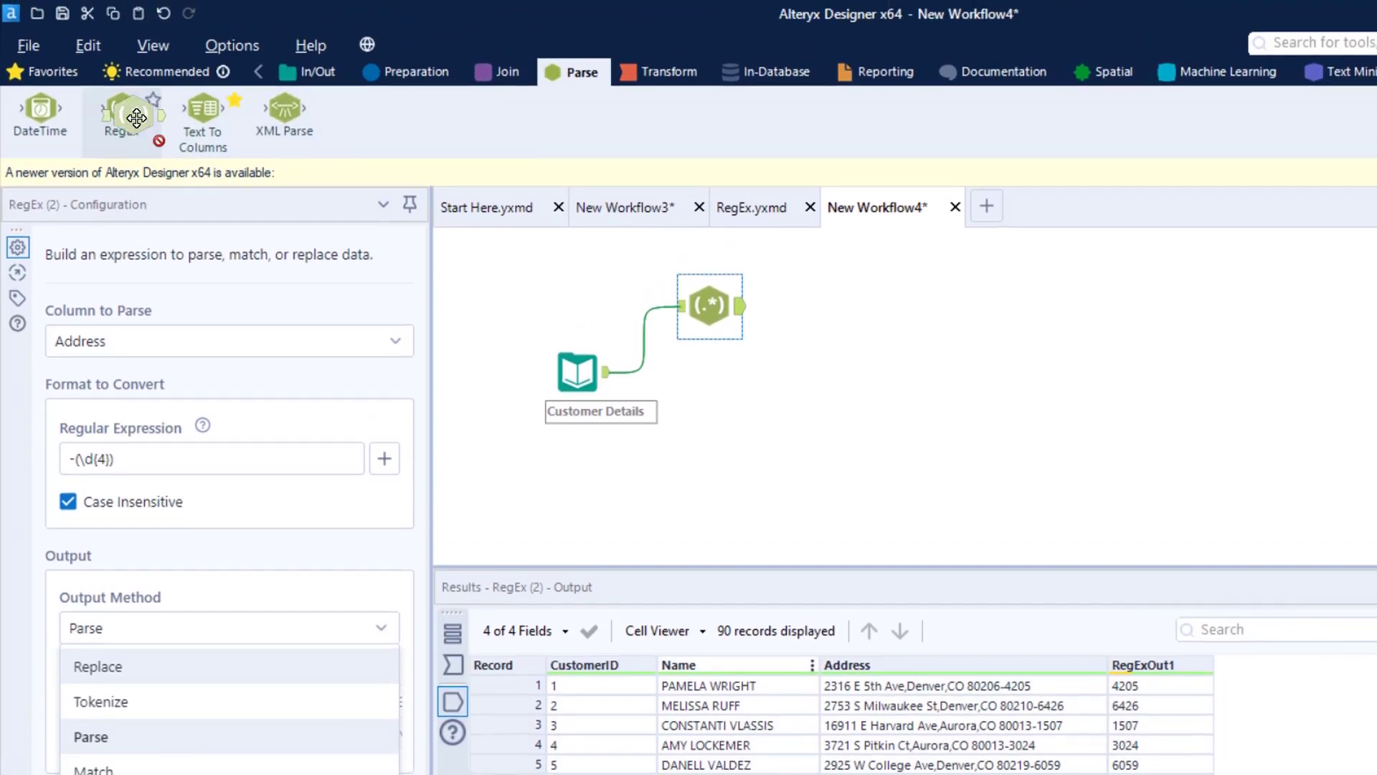
Step: Connect a second RegEx tool to Customer Details below the first, parsing the Address column with the regular expression [^,]+
mouse_move(121, 109)
mouse_down()
mouse_move(551, 361)
mouse_move(704, 428)
mouse_up()
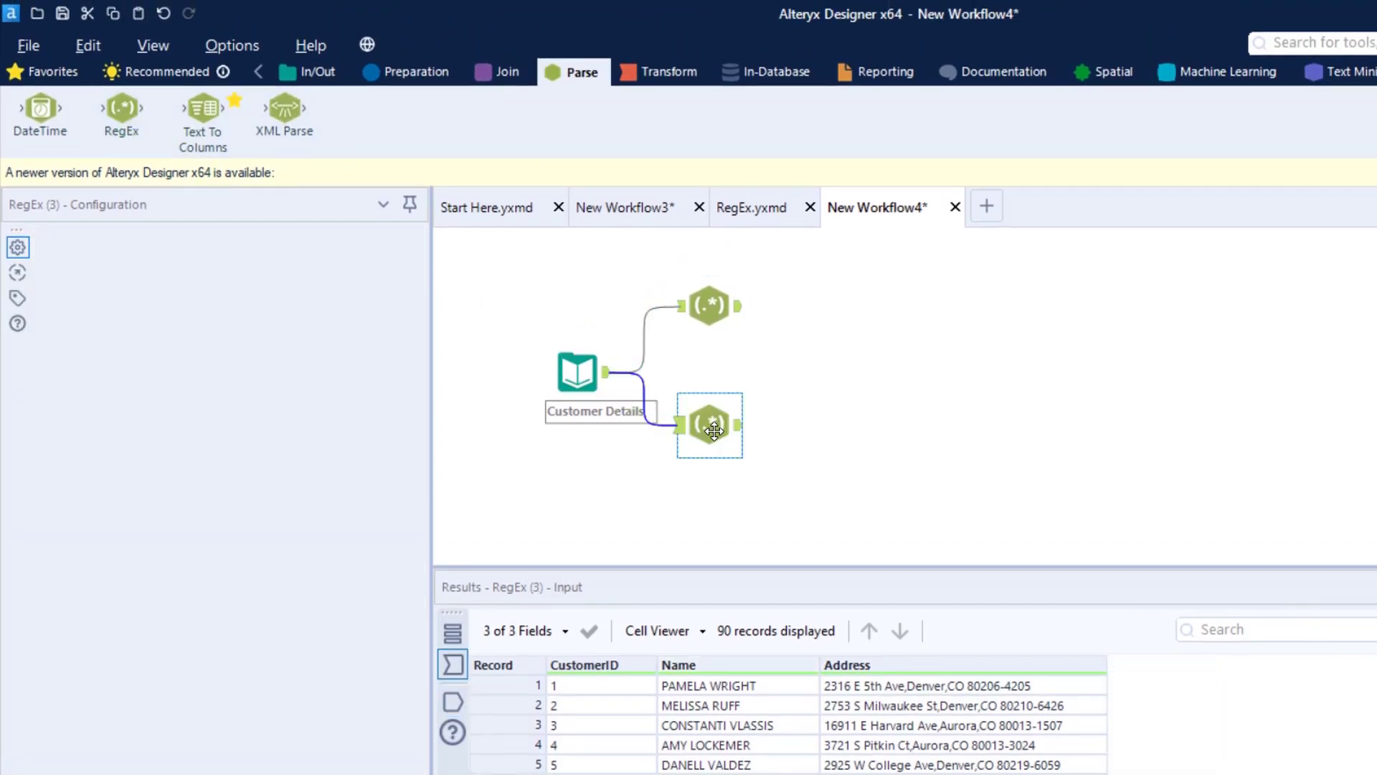
click(349, 342)
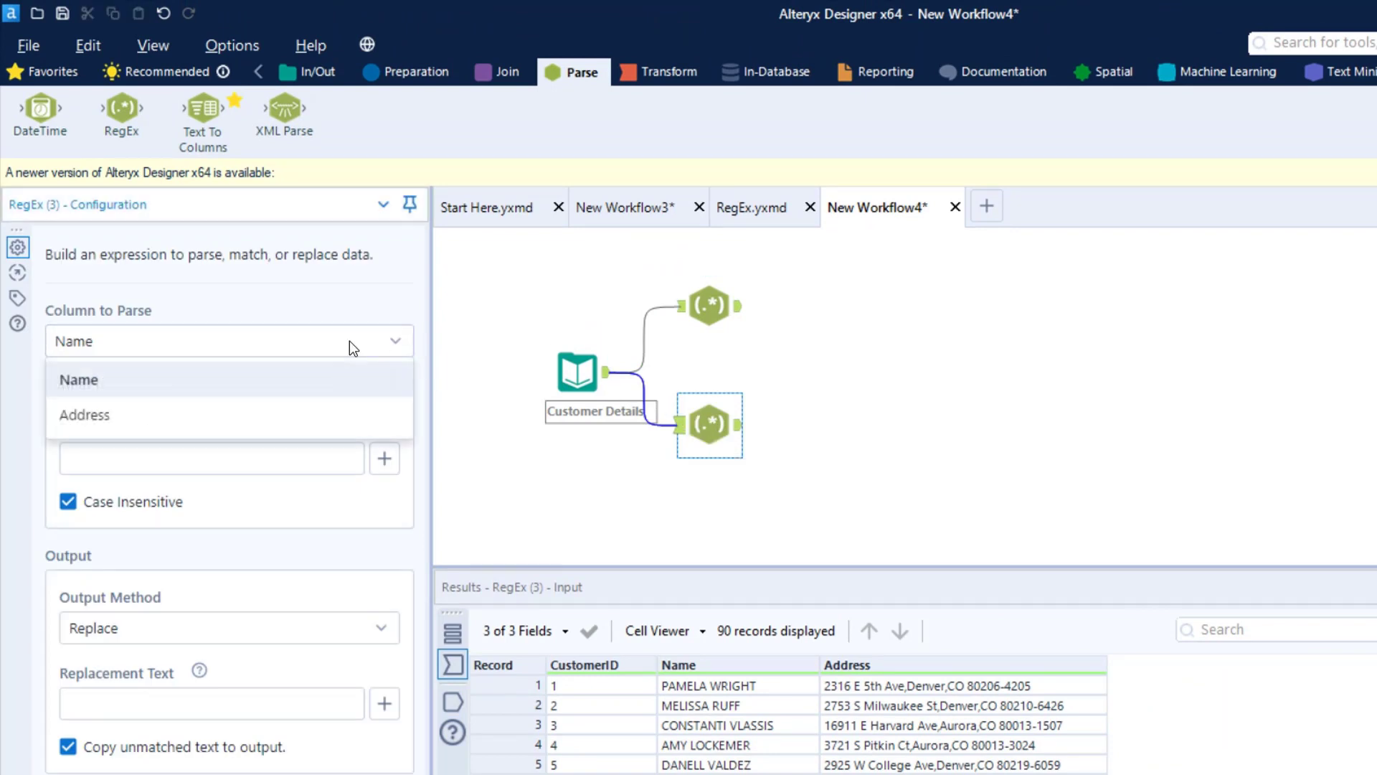
click(153, 419)
click(159, 462)
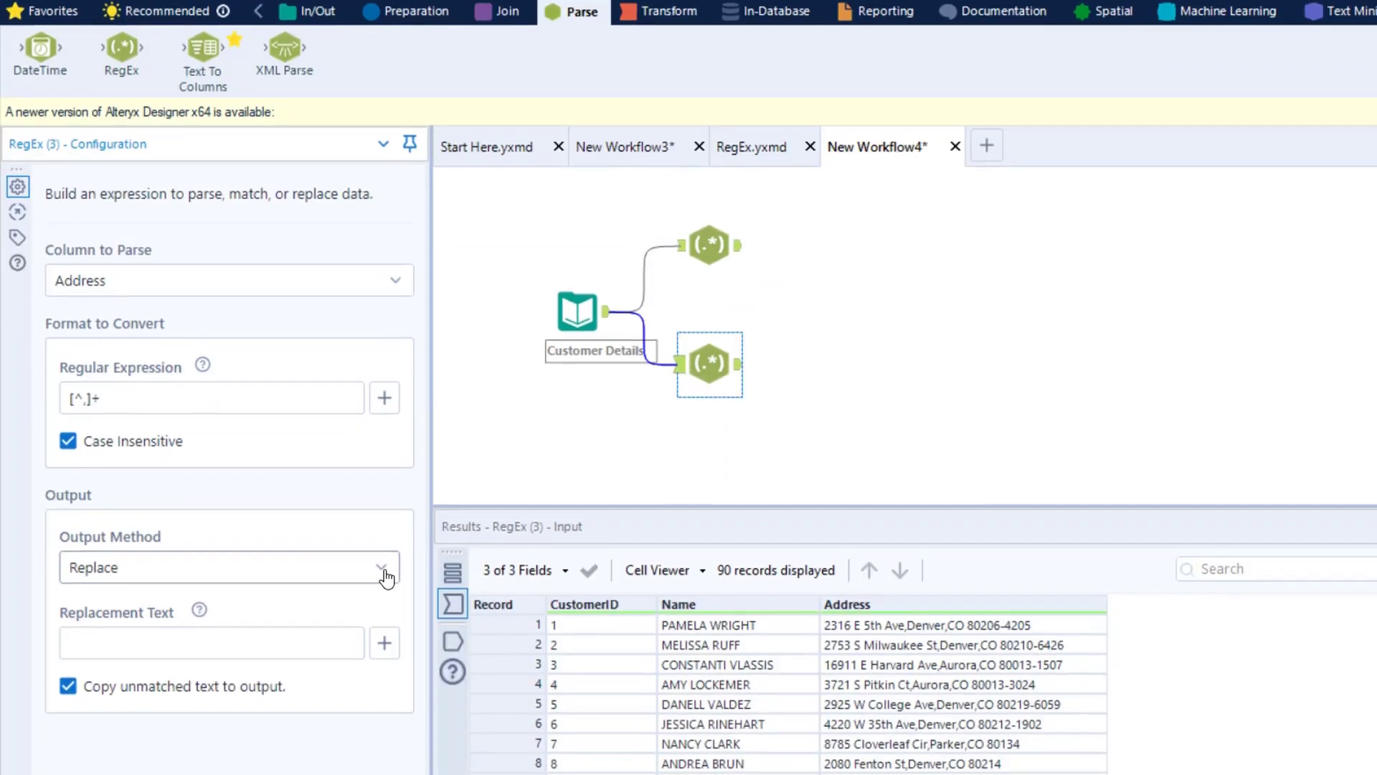
Step: Set the output method of the second RegEx tool to Tokenize
click(766, 774)
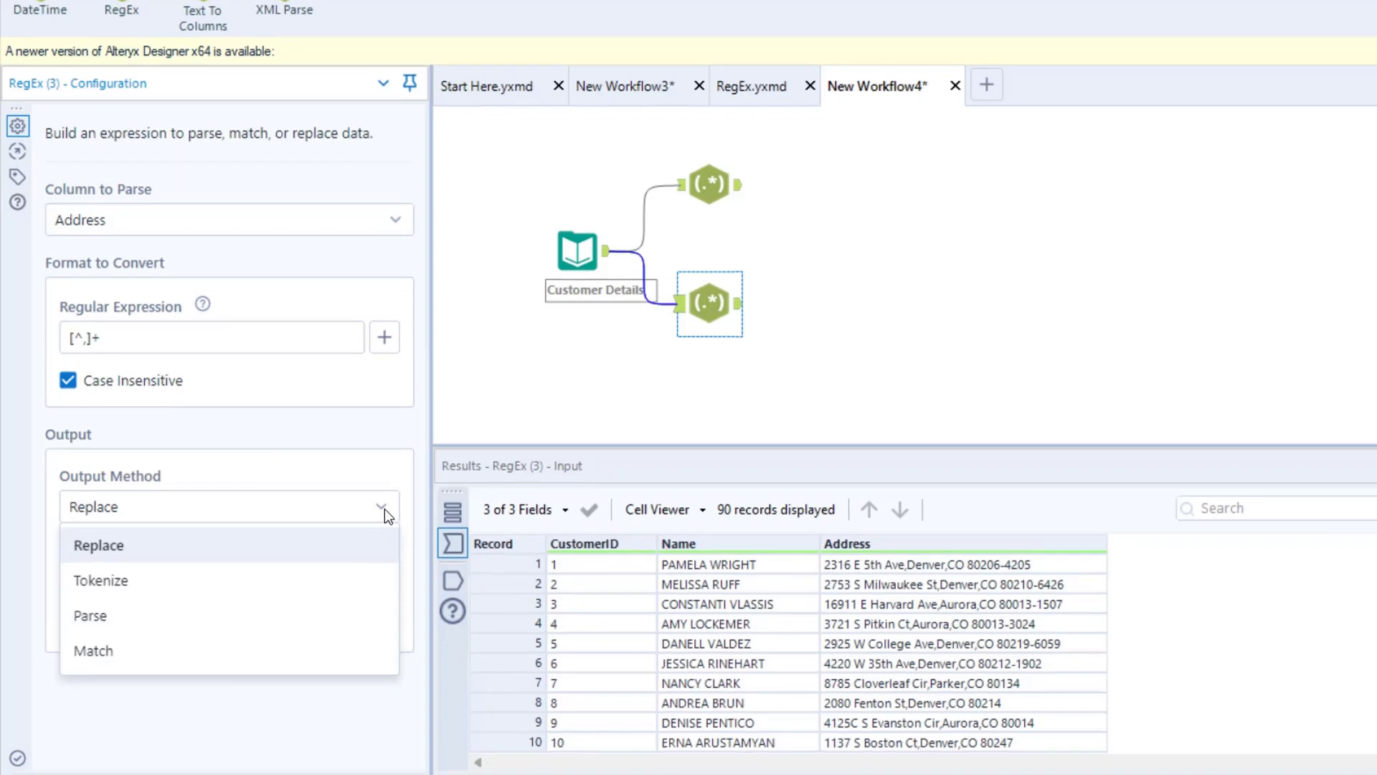
click(101, 578)
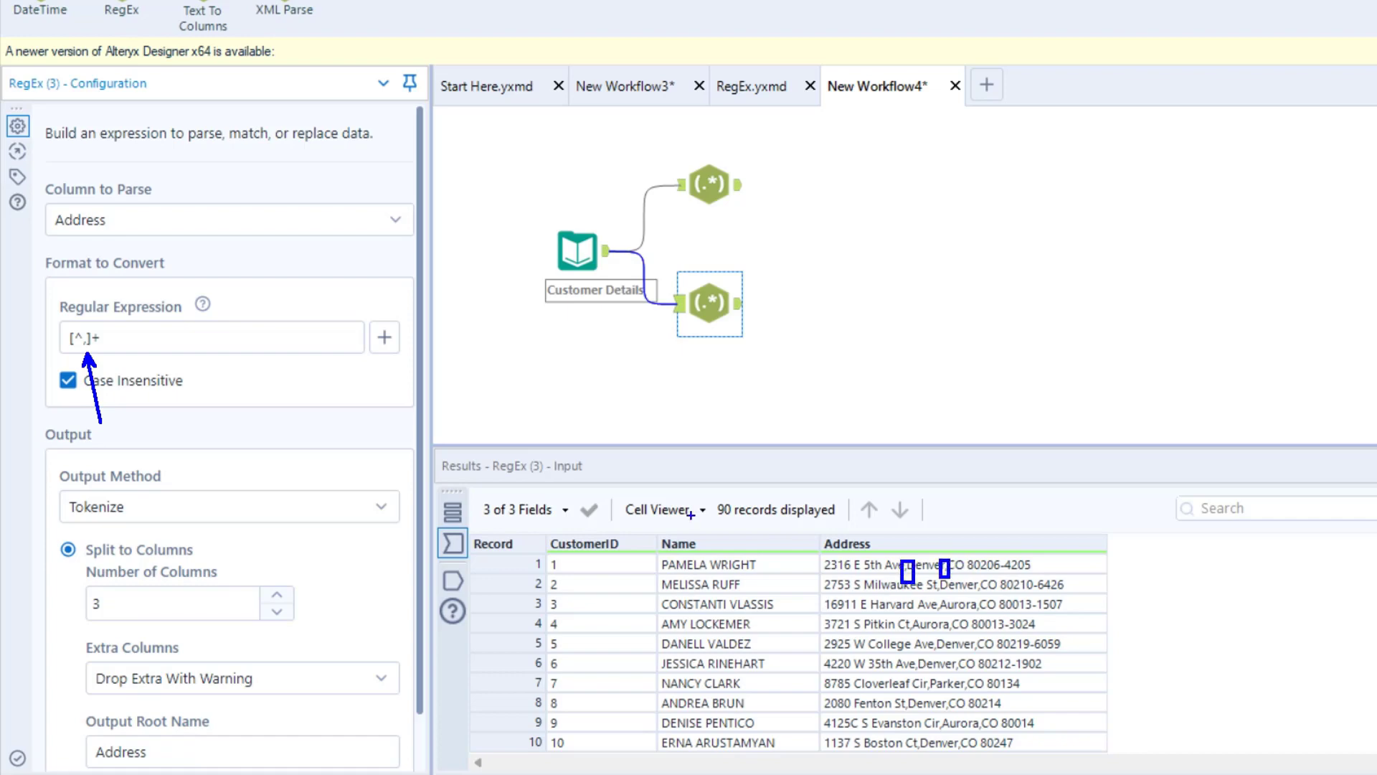
Step: Look through the list of regular expression elements, including the word character, character in the set and character not in the set entries
click(385, 340)
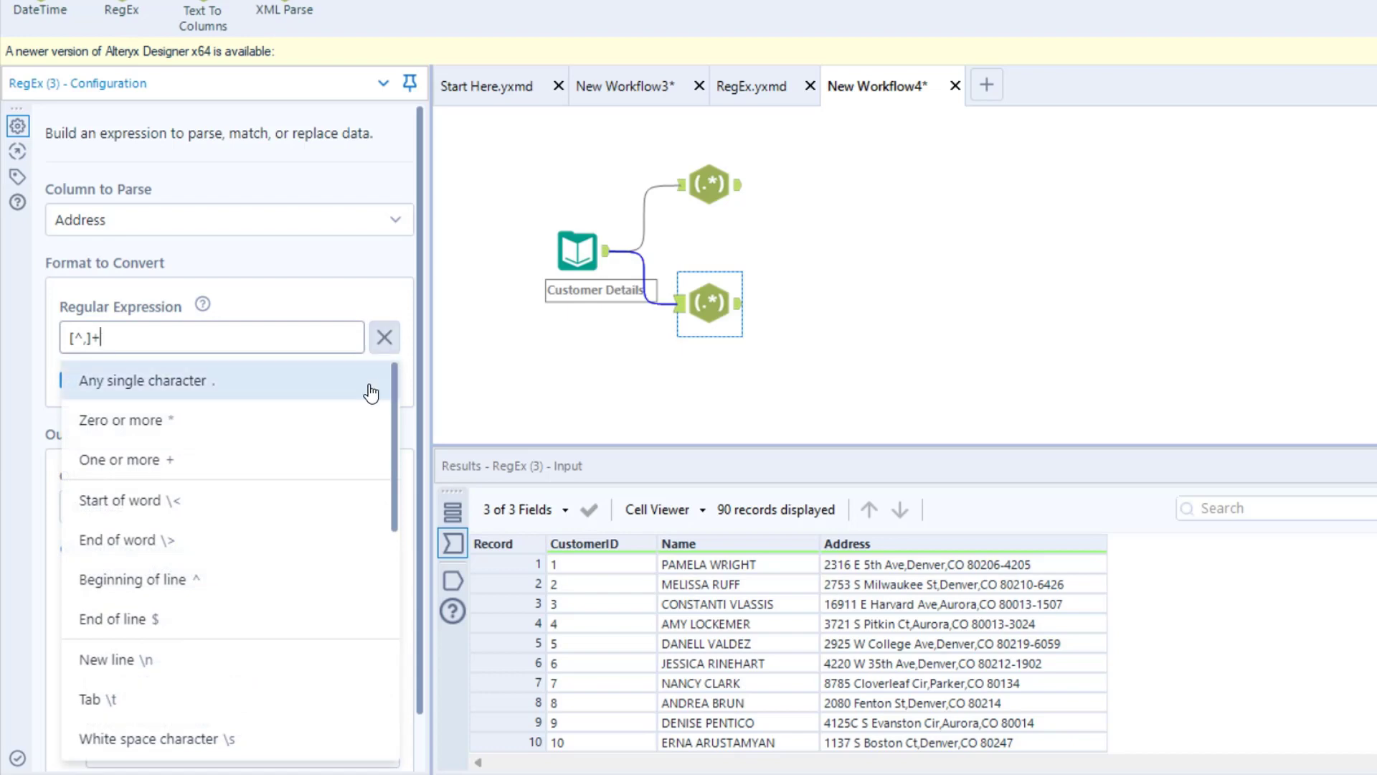
scroll(353, 452, down, 6)
scroll(343, 472, down, 1)
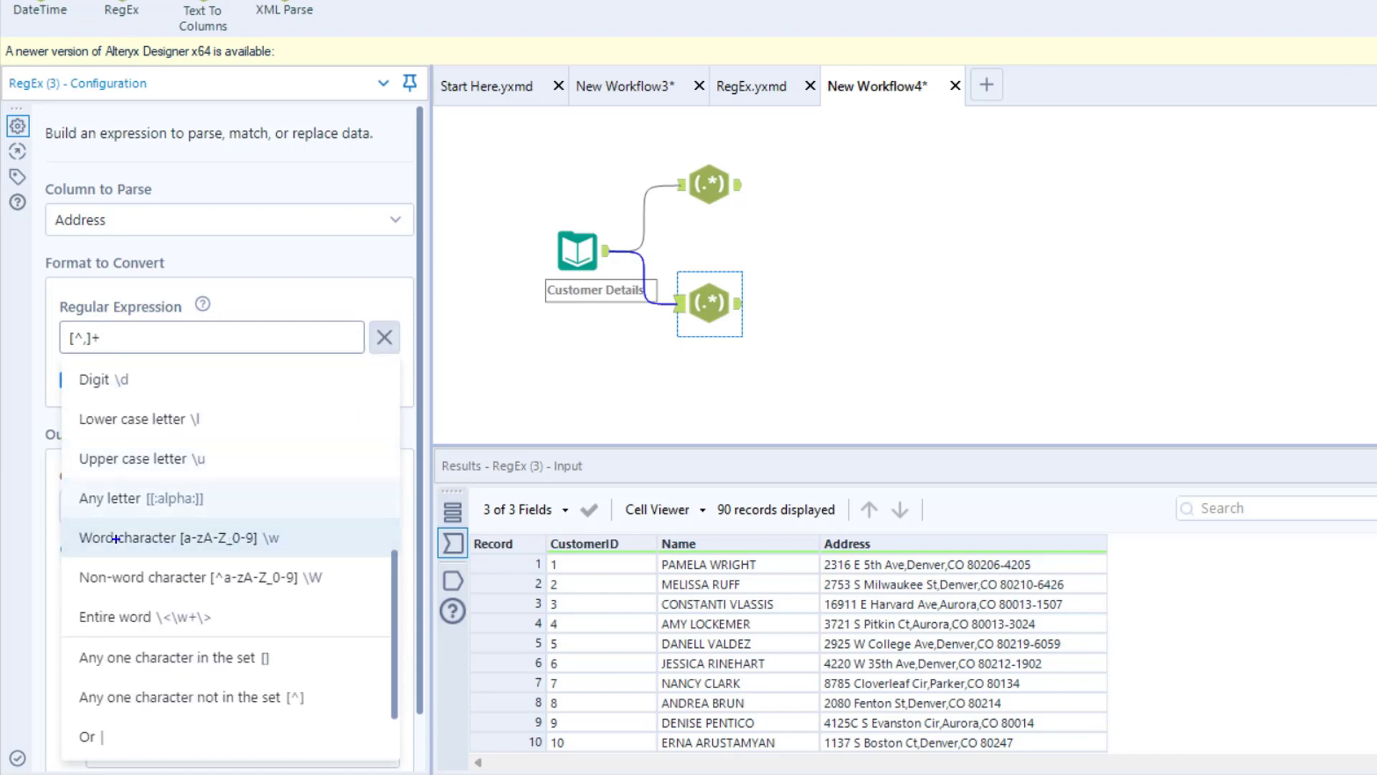
drag(69, 480, 231, 517)
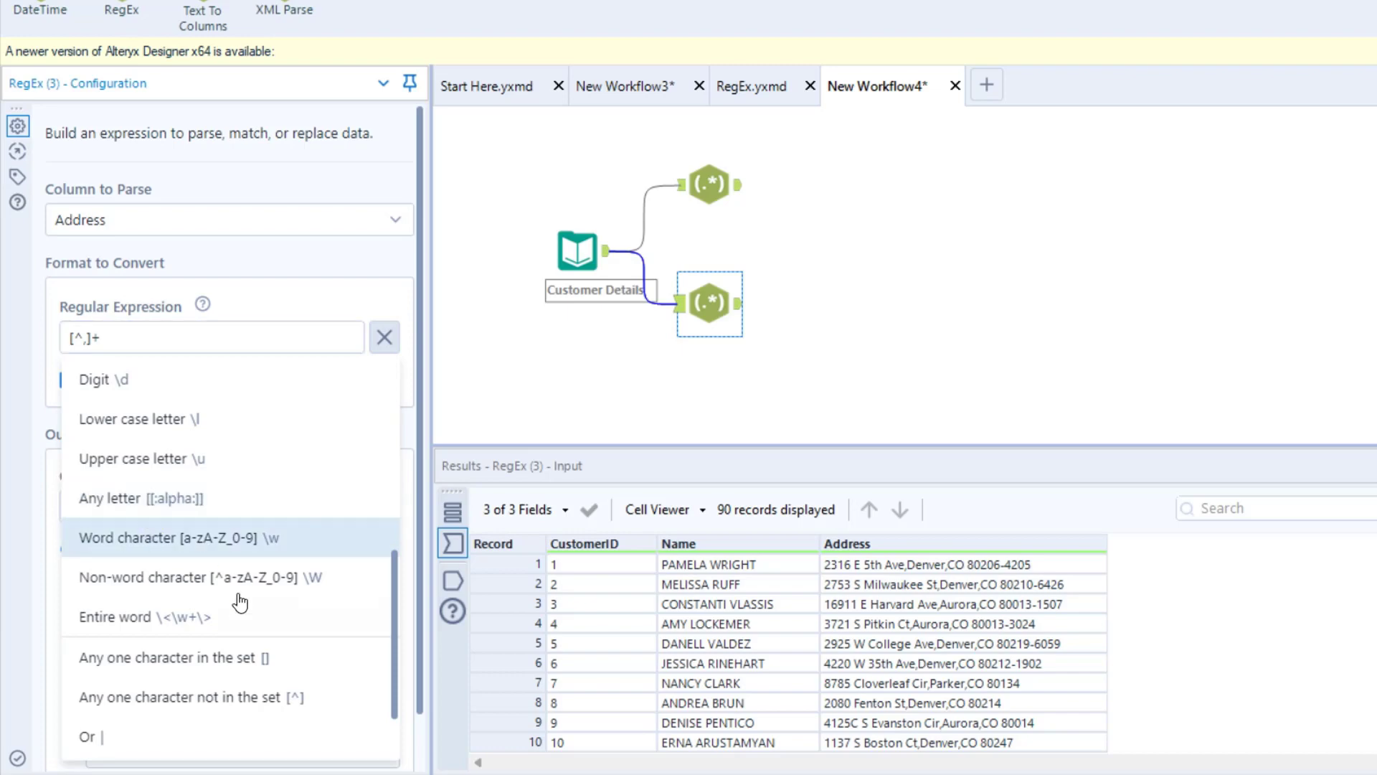
mouse_move(60, 642)
mouse_down()
mouse_move(304, 682)
mouse_move(666, 430)
mouse_up()
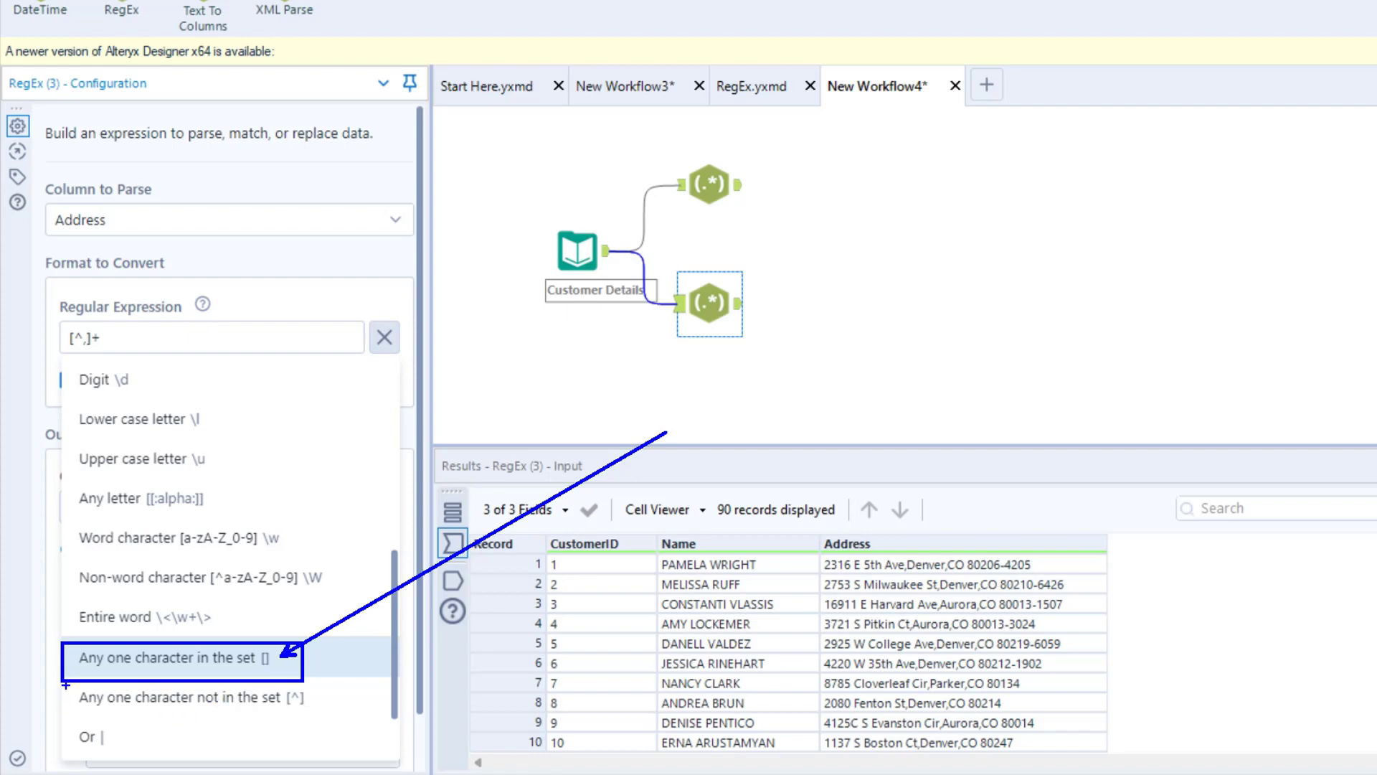
mouse_move(65, 685)
mouse_down()
mouse_move(172, 719)
mouse_move(313, 720)
mouse_move(463, 612)
mouse_up()
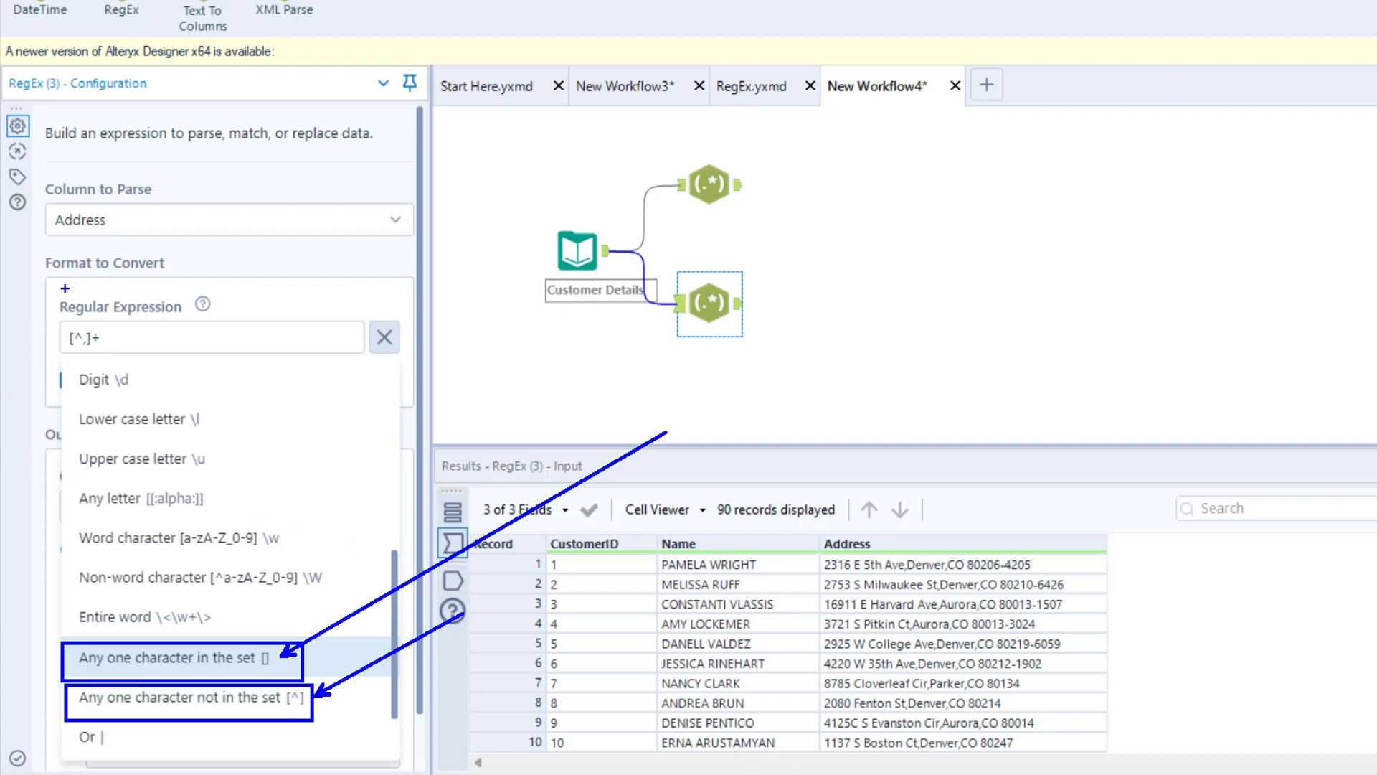
drag(58, 290, 201, 316)
key(Escape)
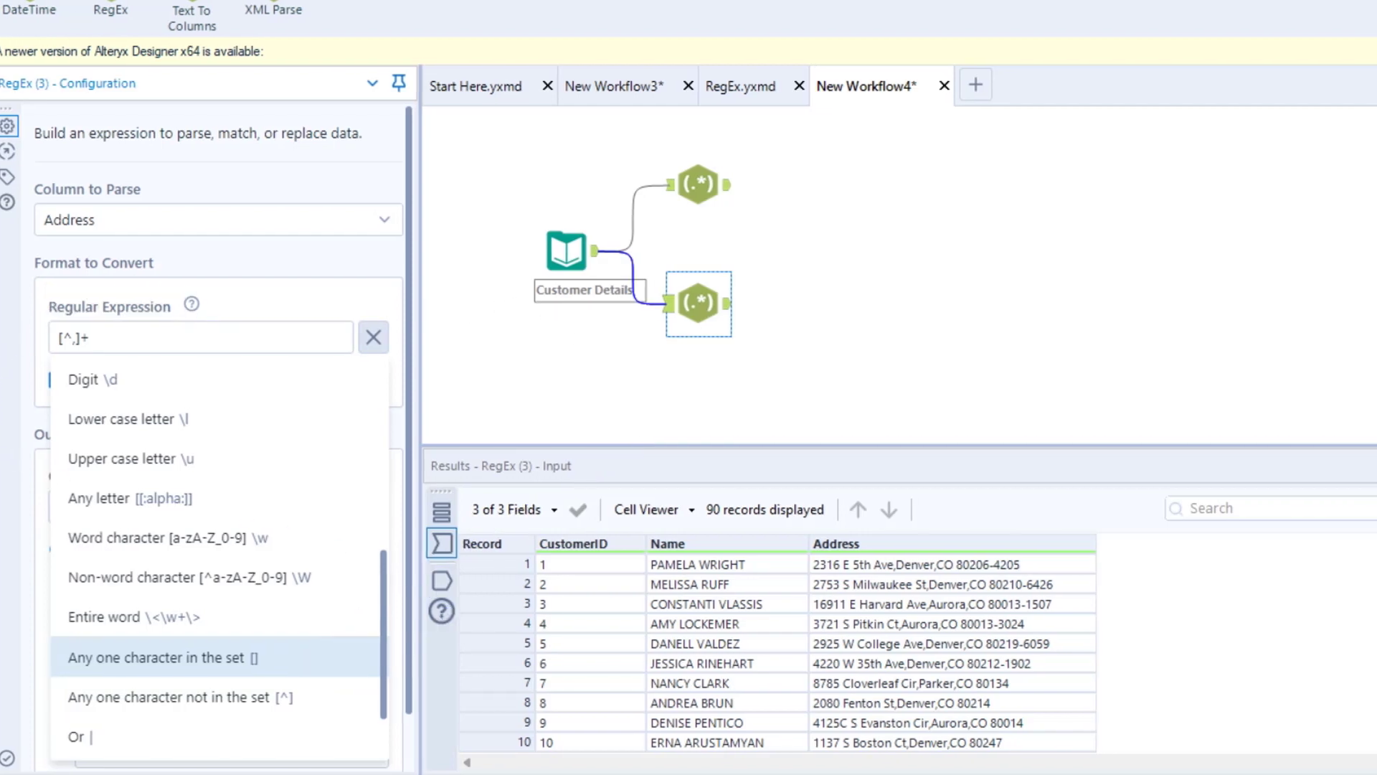
Step: Run the workflow and show the output of the lower RegEx tool to examine the split address columns
click(1332, 86)
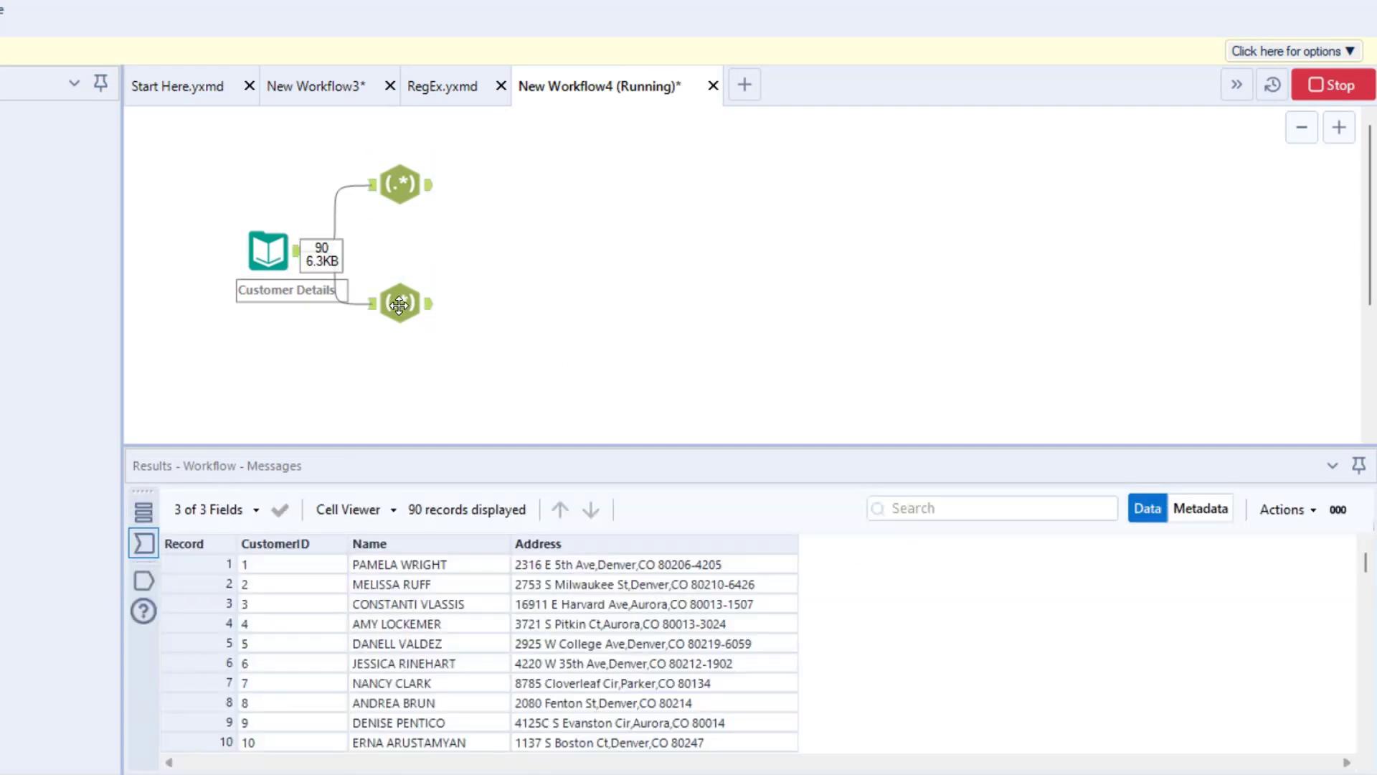
click(400, 304)
click(429, 305)
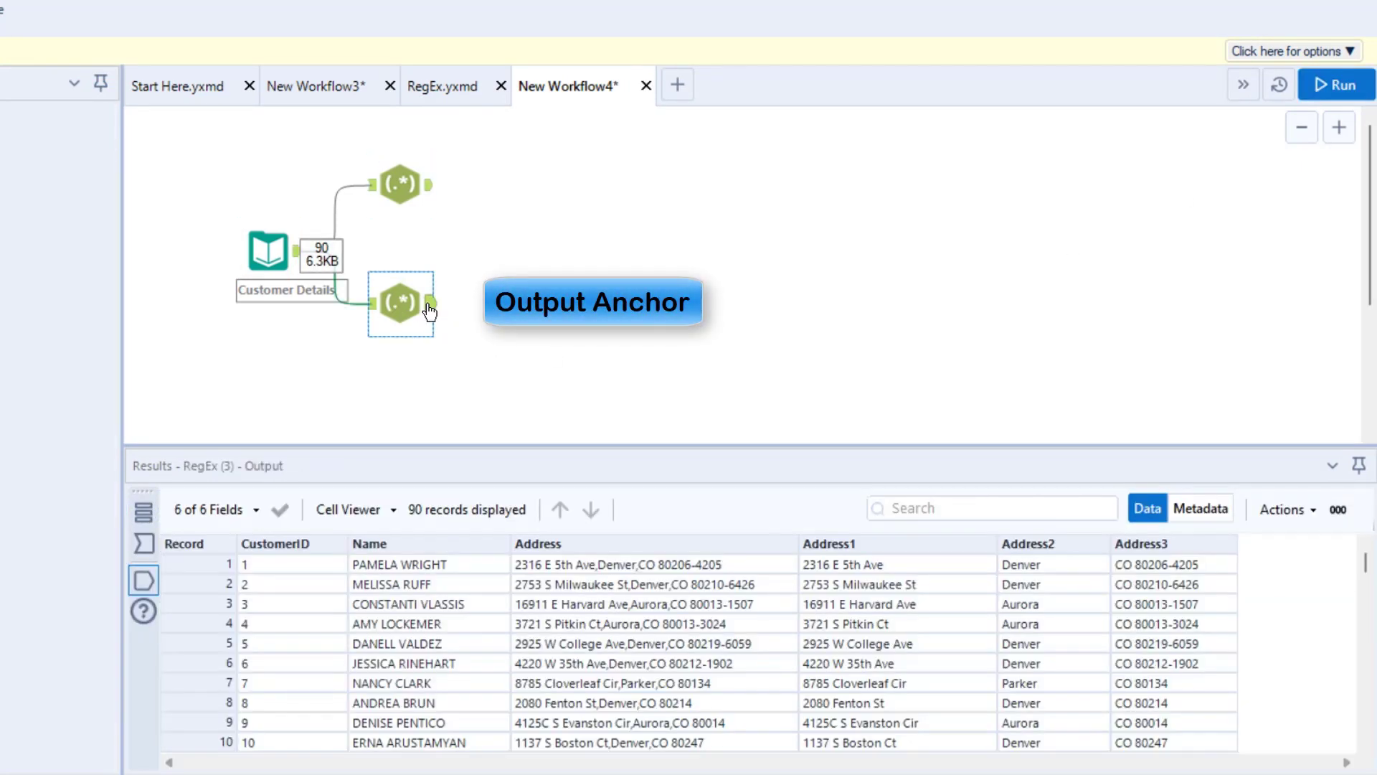
mouse_move(695, 542)
mouse_down()
mouse_move(728, 495)
mouse_move(911, 513)
mouse_move(1130, 487)
mouse_move(1187, 532)
mouse_up()
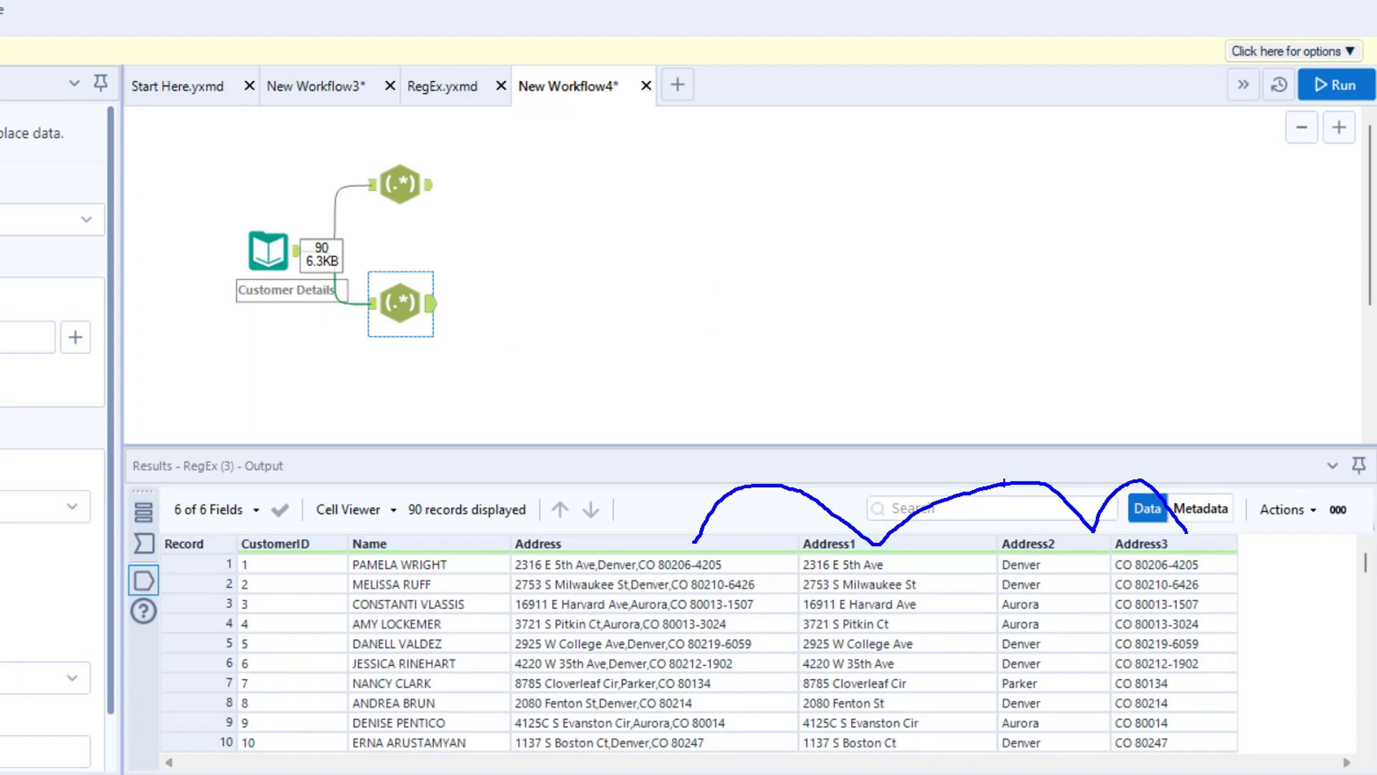
key(Escape)
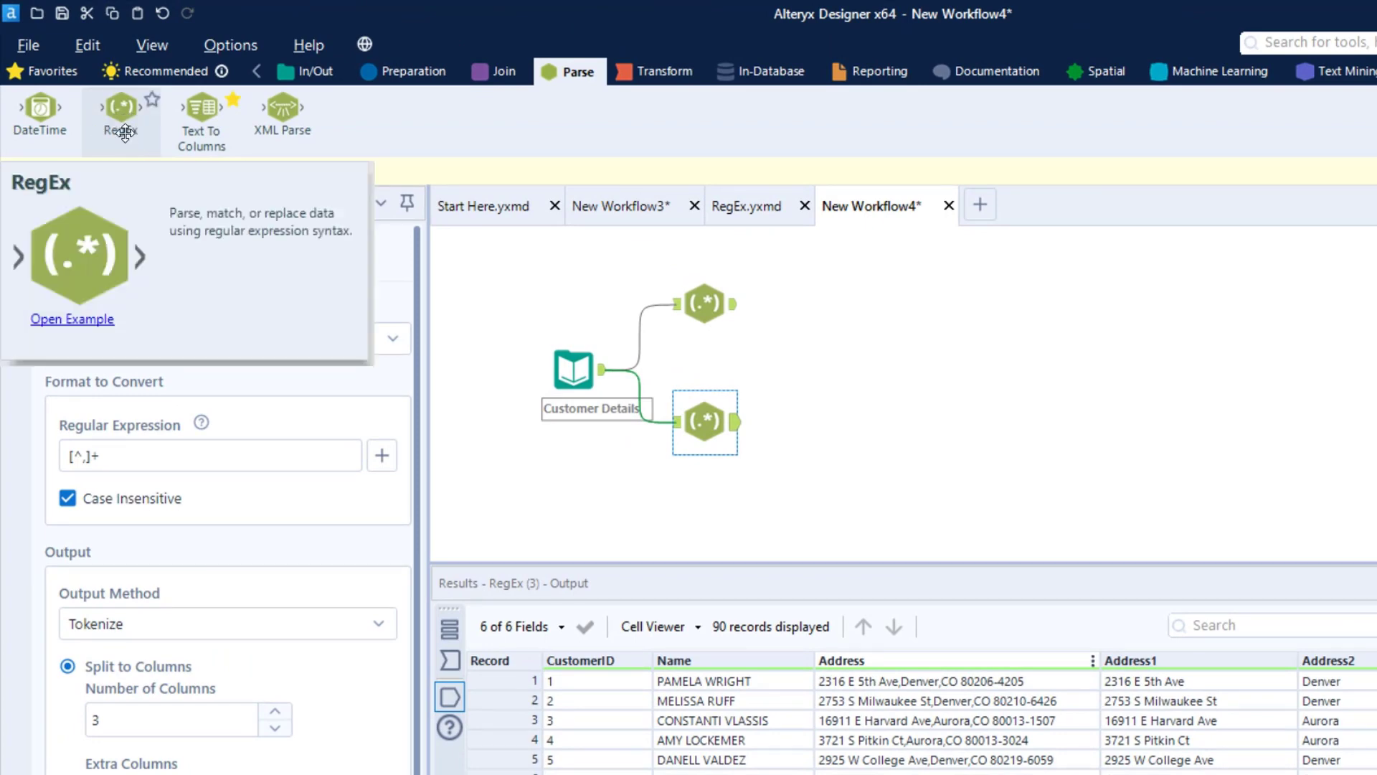
Step: Open the RegEx tool's example workflow and shrink the results area to enlarge its canvas
mouse_move(124, 123)
click(81, 320)
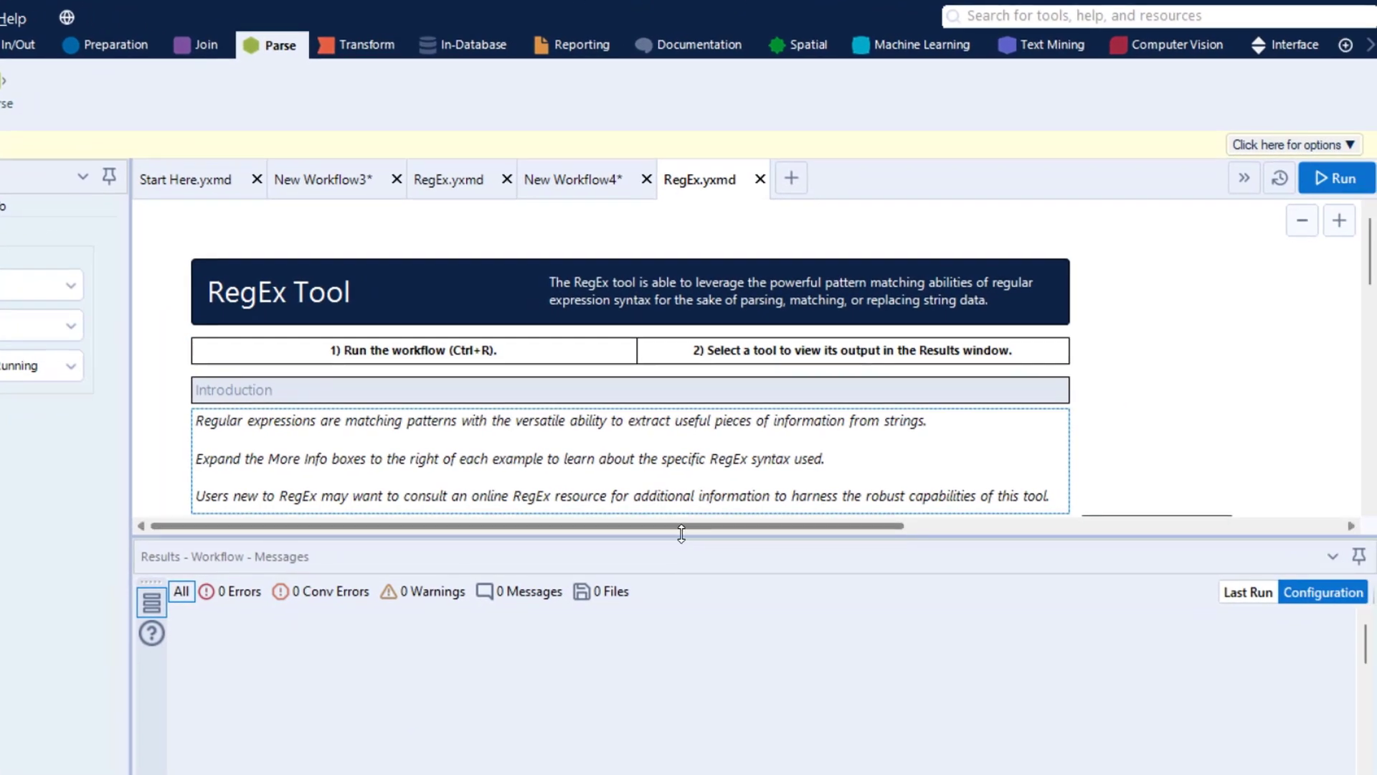
drag(682, 536, 684, 725)
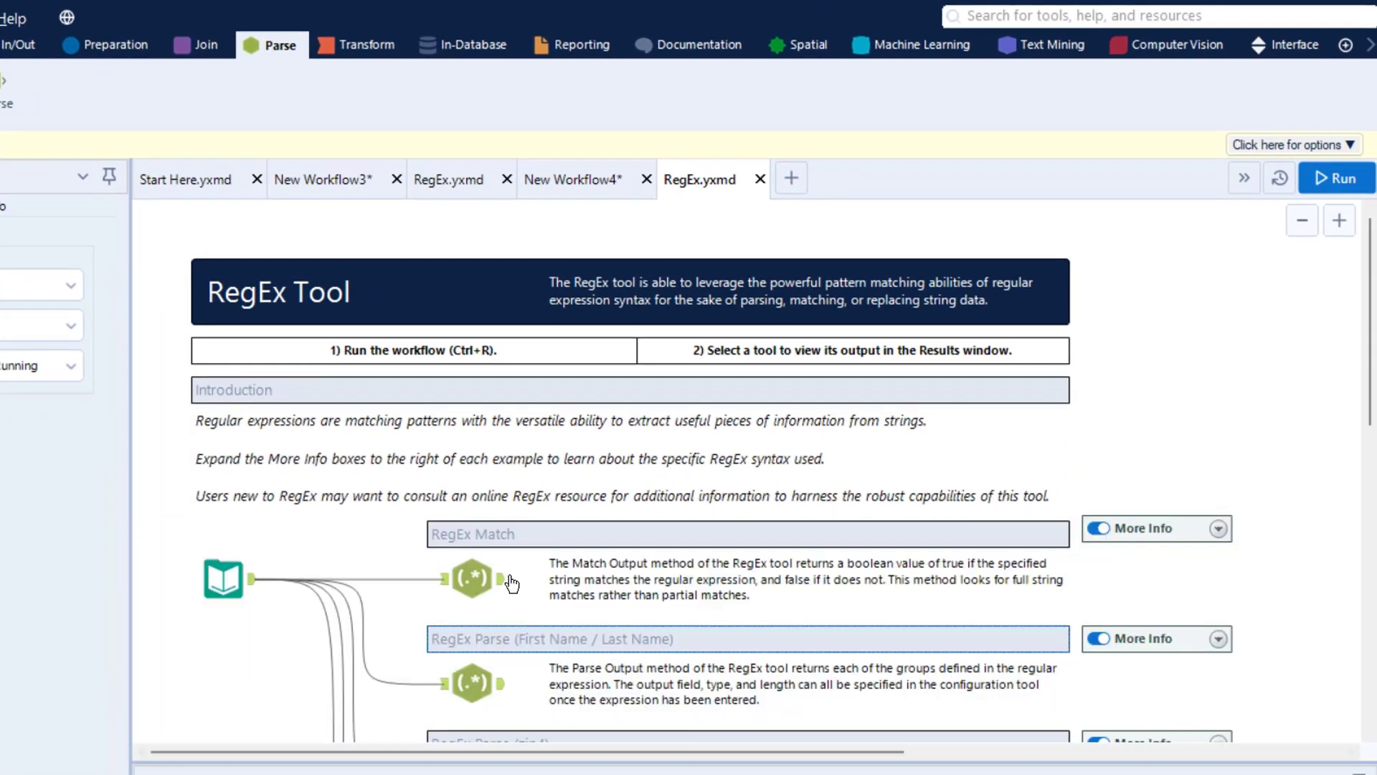
Step: Read through the example workflow's descriptions of the Match, Parse, Replace and Tokenize output methods
scroll(475, 515, down, 3)
click(475, 518)
scroll(474, 517, down, 2)
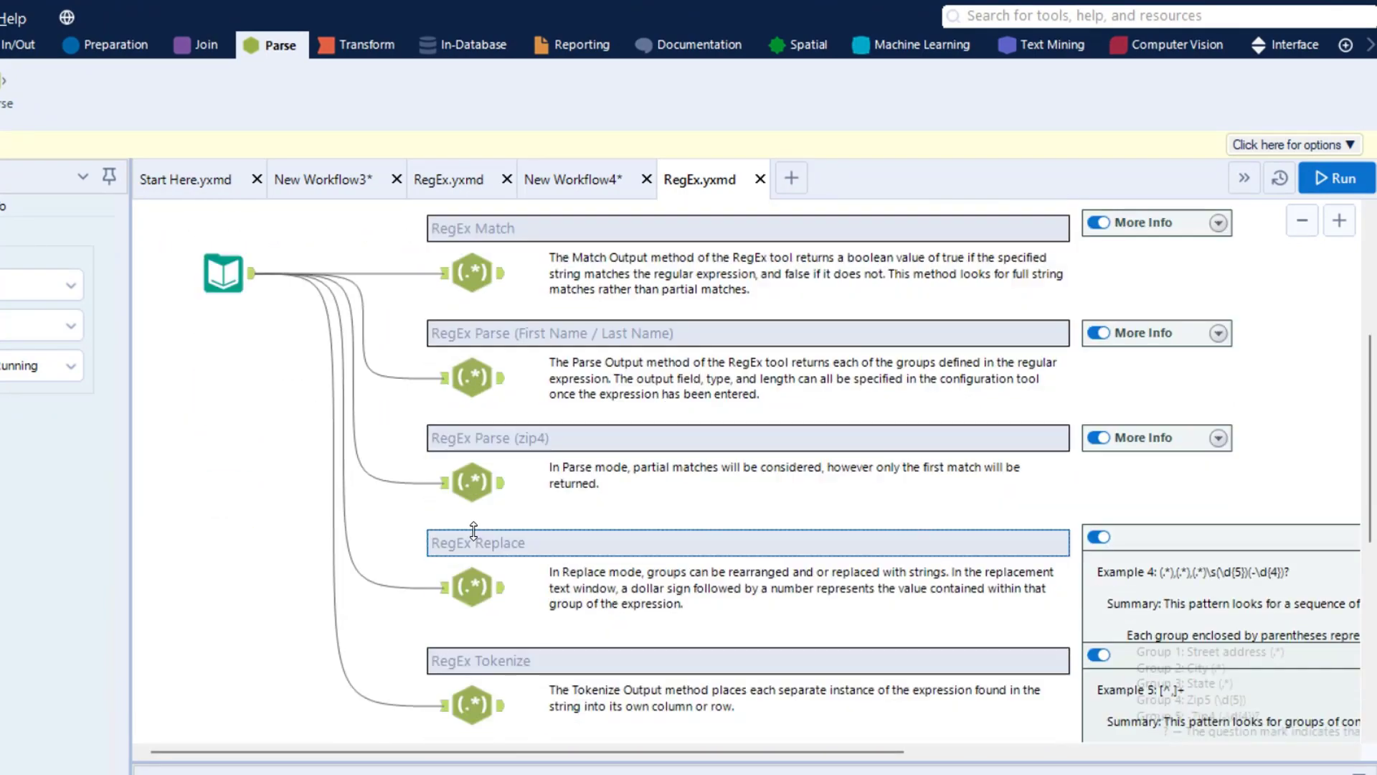
scroll(473, 539, down, 3)
scroll(474, 539, up, 5)
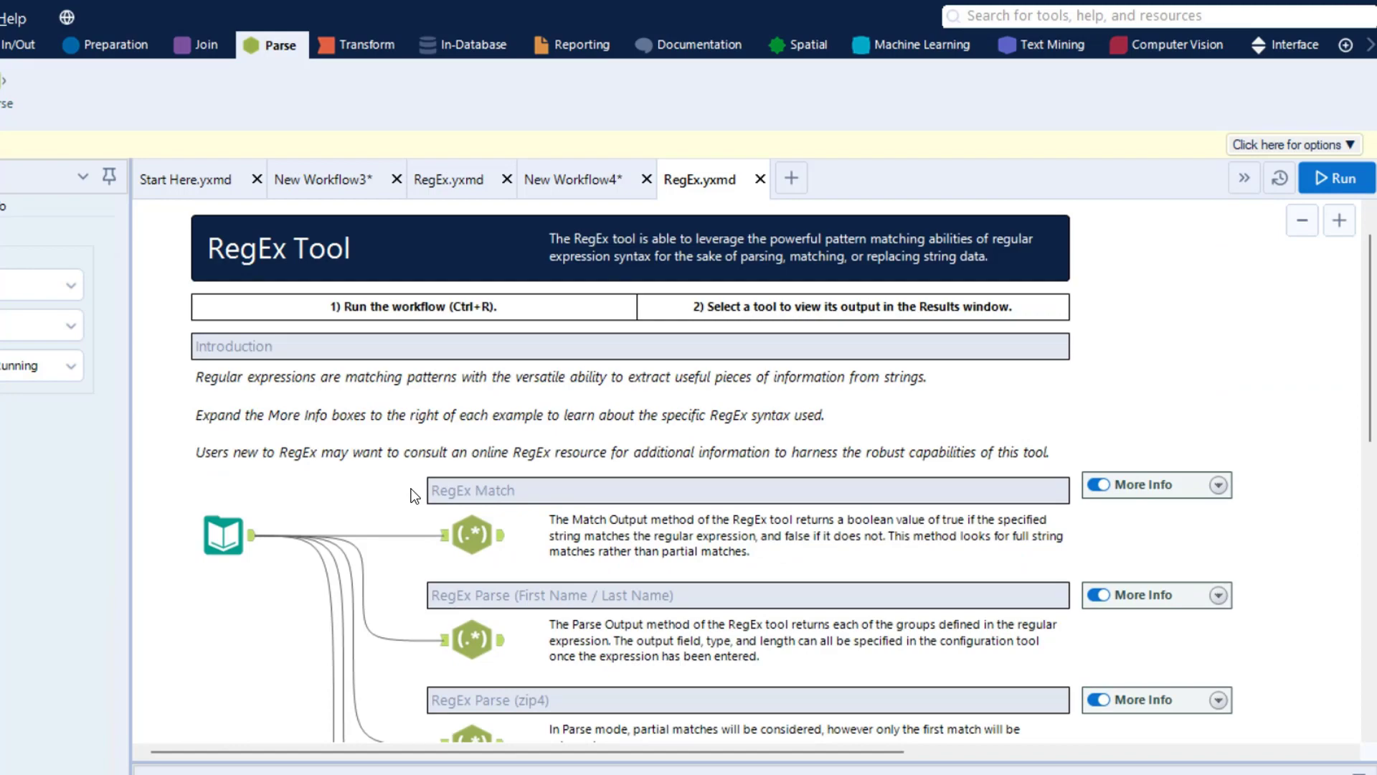
scroll(414, 495, up, 1)
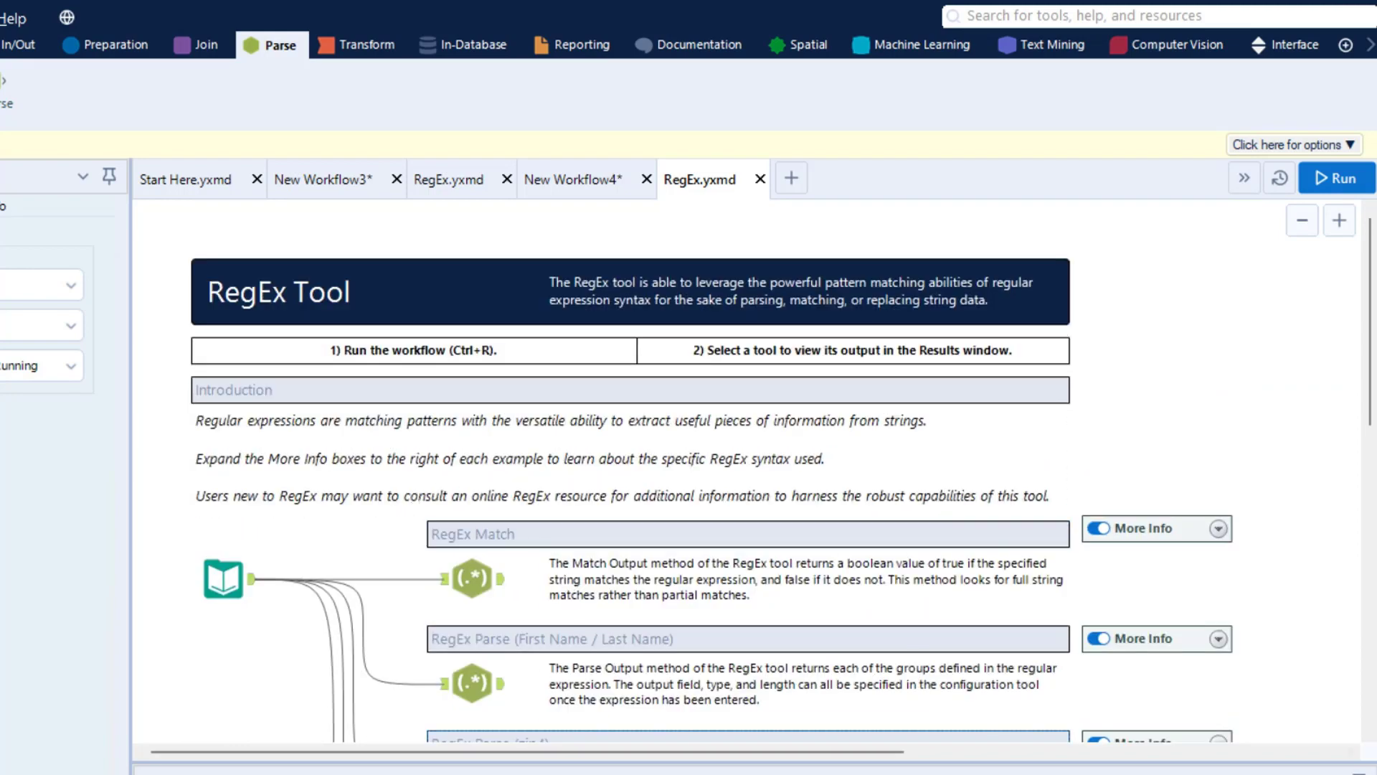
scroll(600, 501, down, 3)
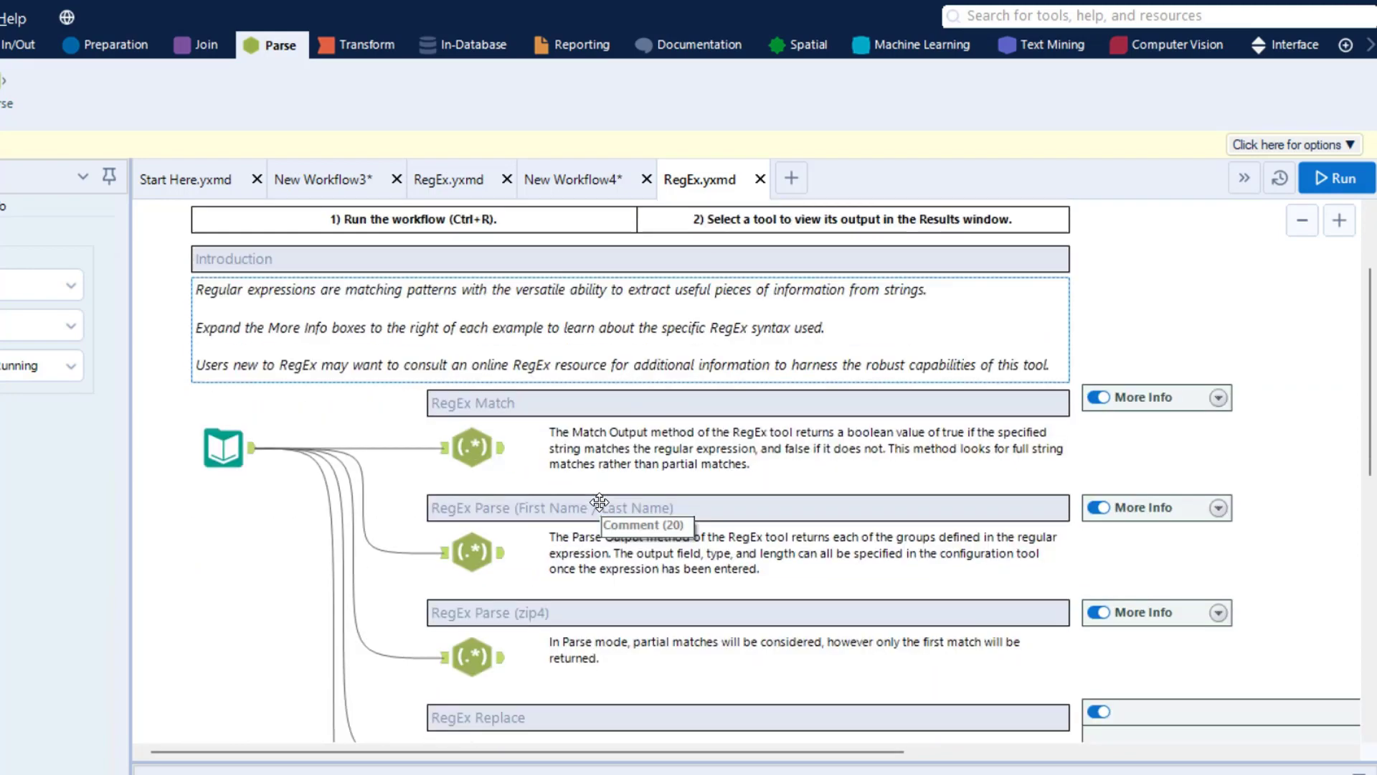
scroll(600, 502, down, 4)
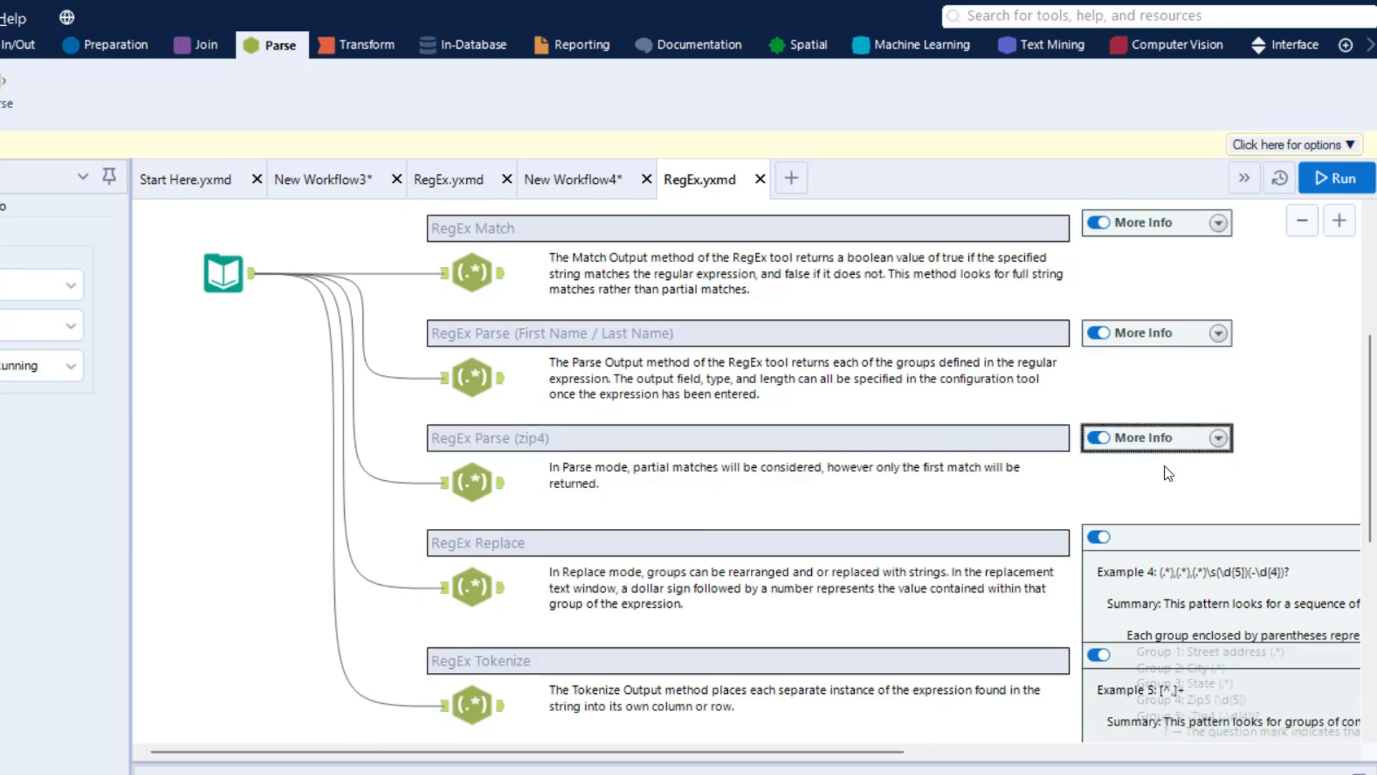
Step: Examine the More Info box of the First Name / Last Name parse example, collapse it and expand the one for zip4
click(1226, 340)
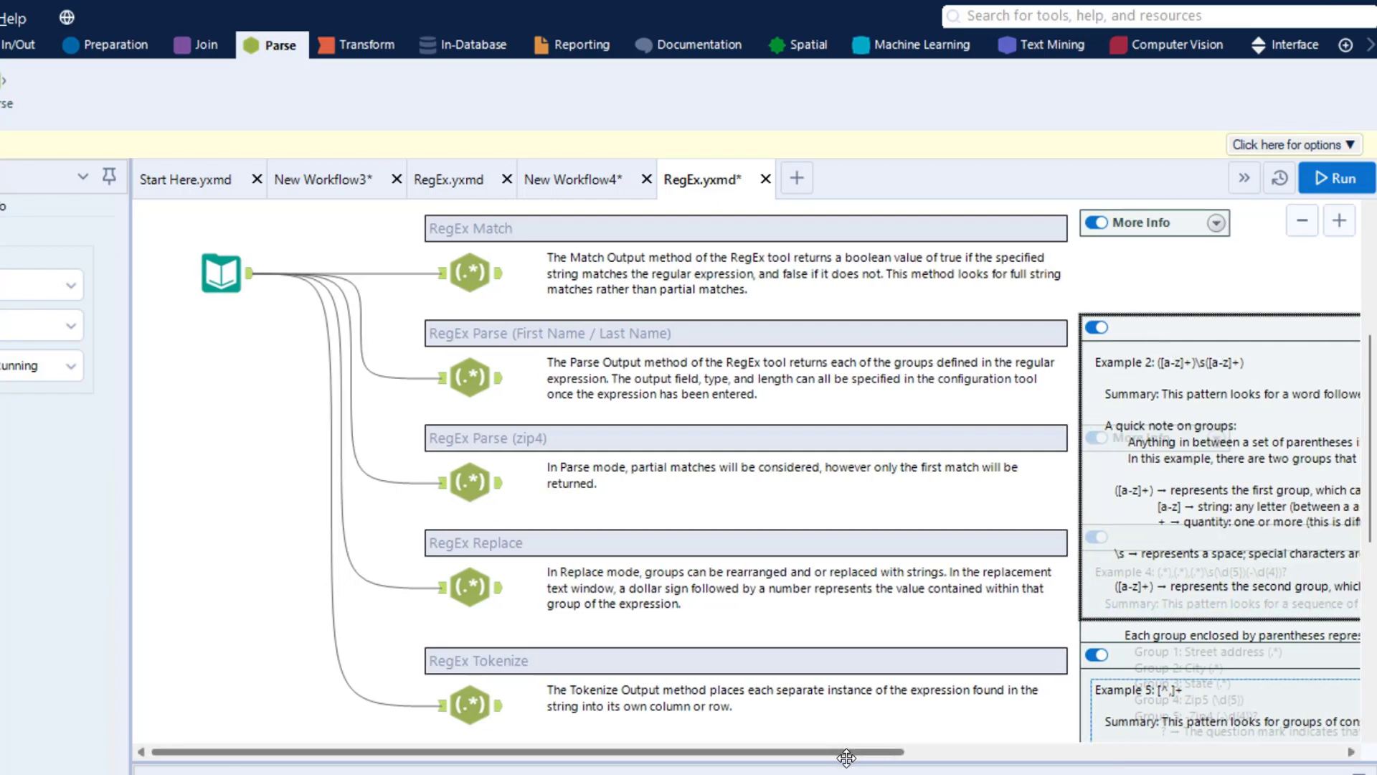
drag(855, 751, 1201, 747)
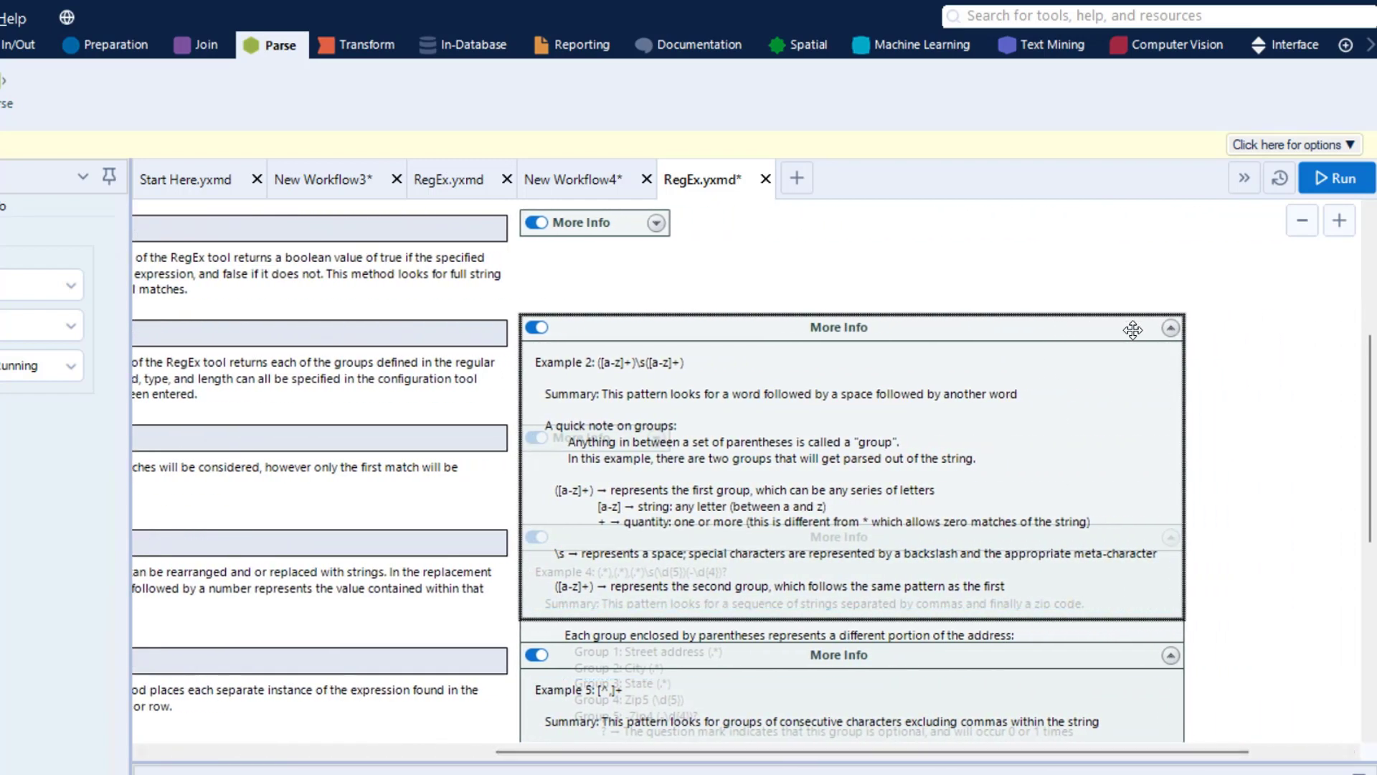
click(1171, 329)
click(656, 437)
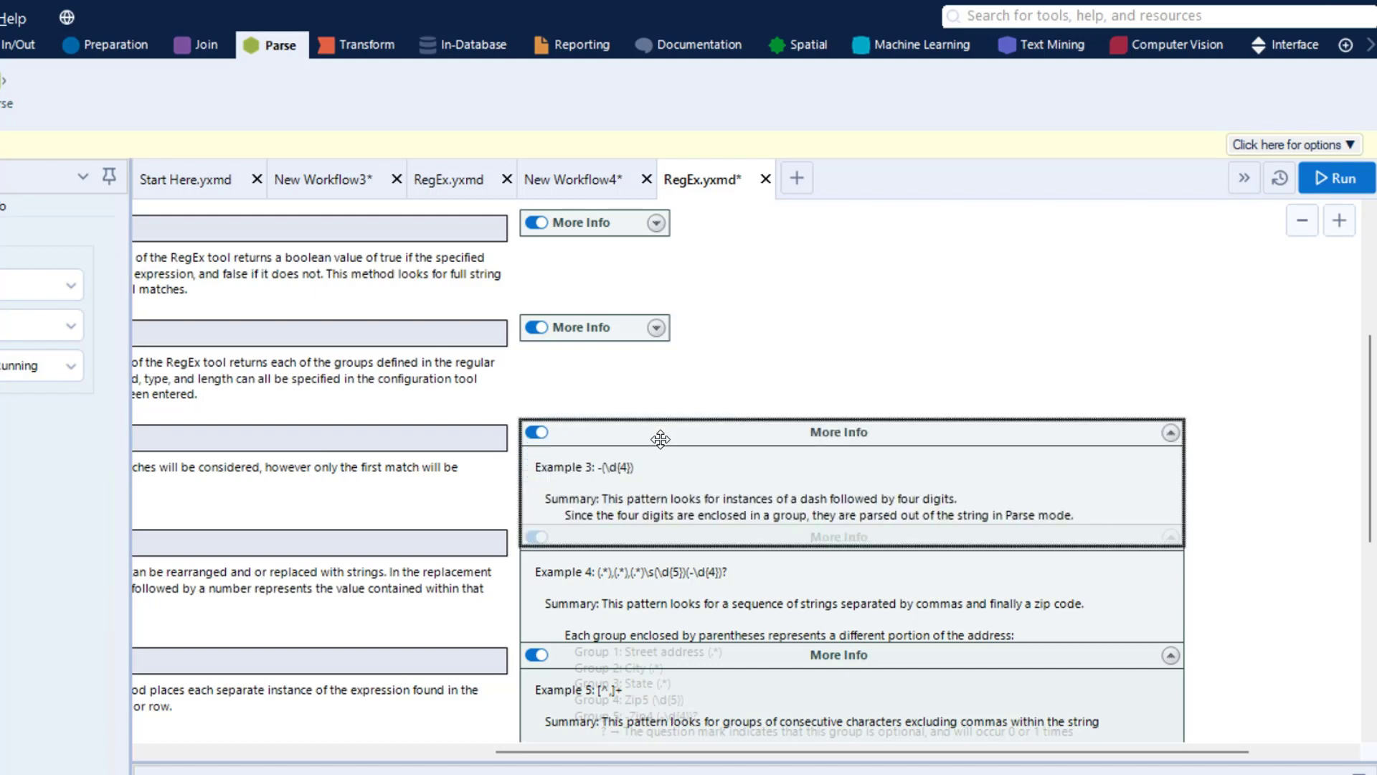
Step: Switch to New Workflow4, with a brief check of New Workflow3 in between
click(555, 186)
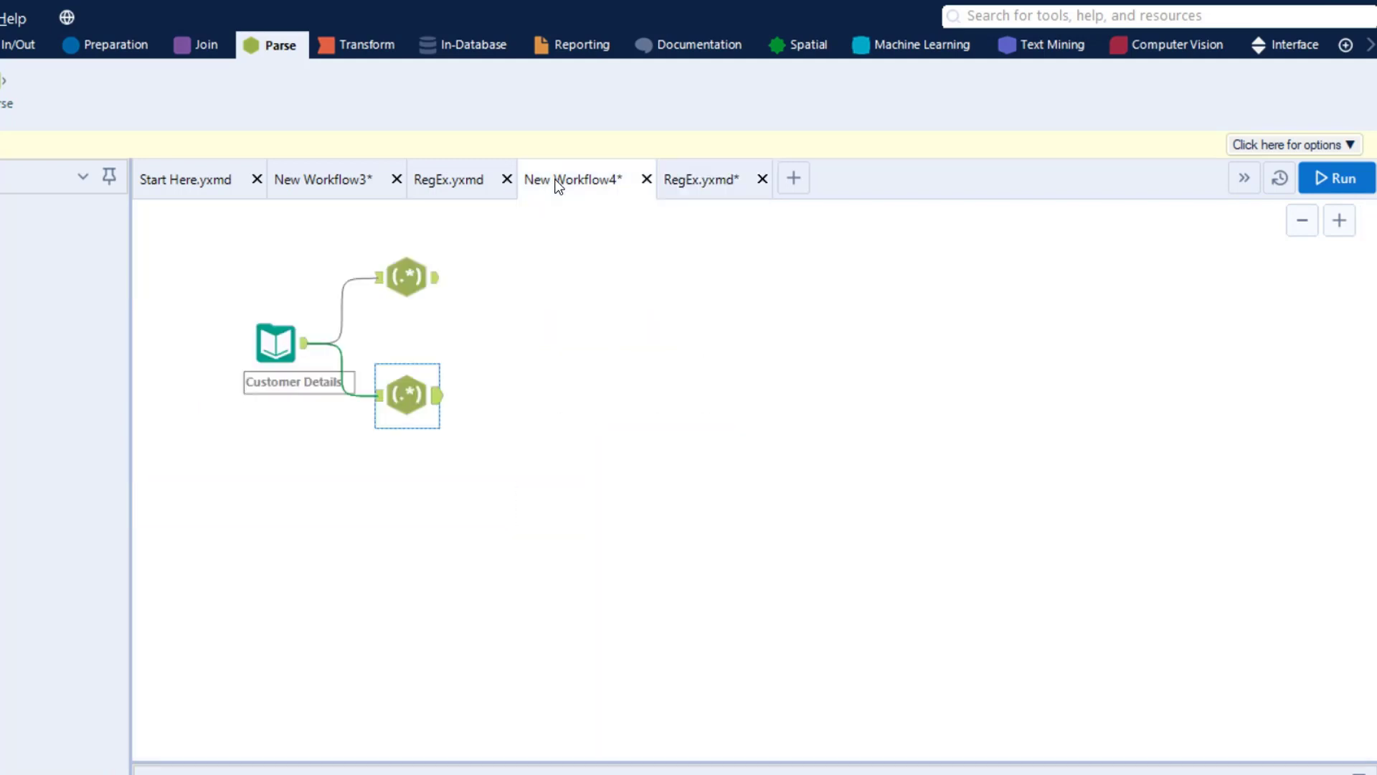
click(343, 182)
click(594, 188)
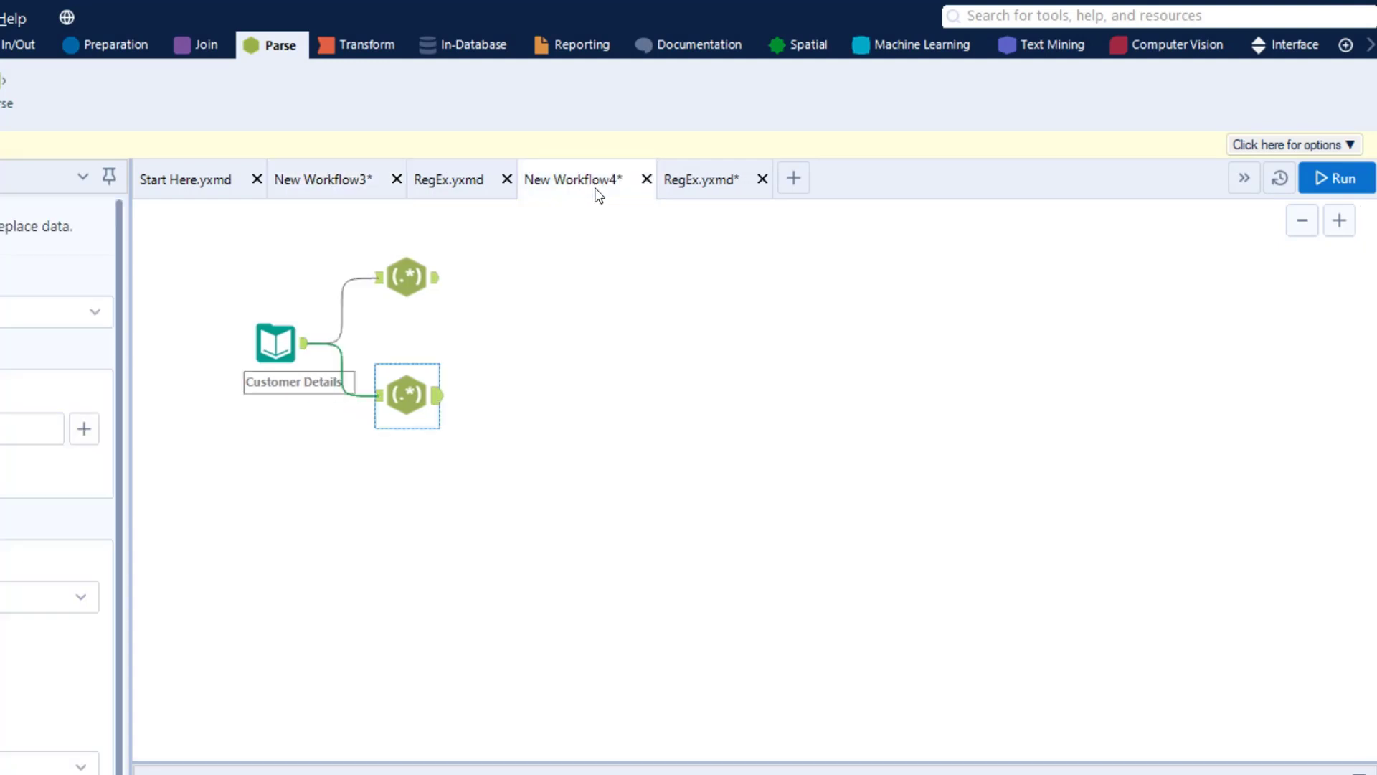
Step: Expand the First Name / Last Name info box in the RegEx example workflow again and return to New Workflow4
click(736, 184)
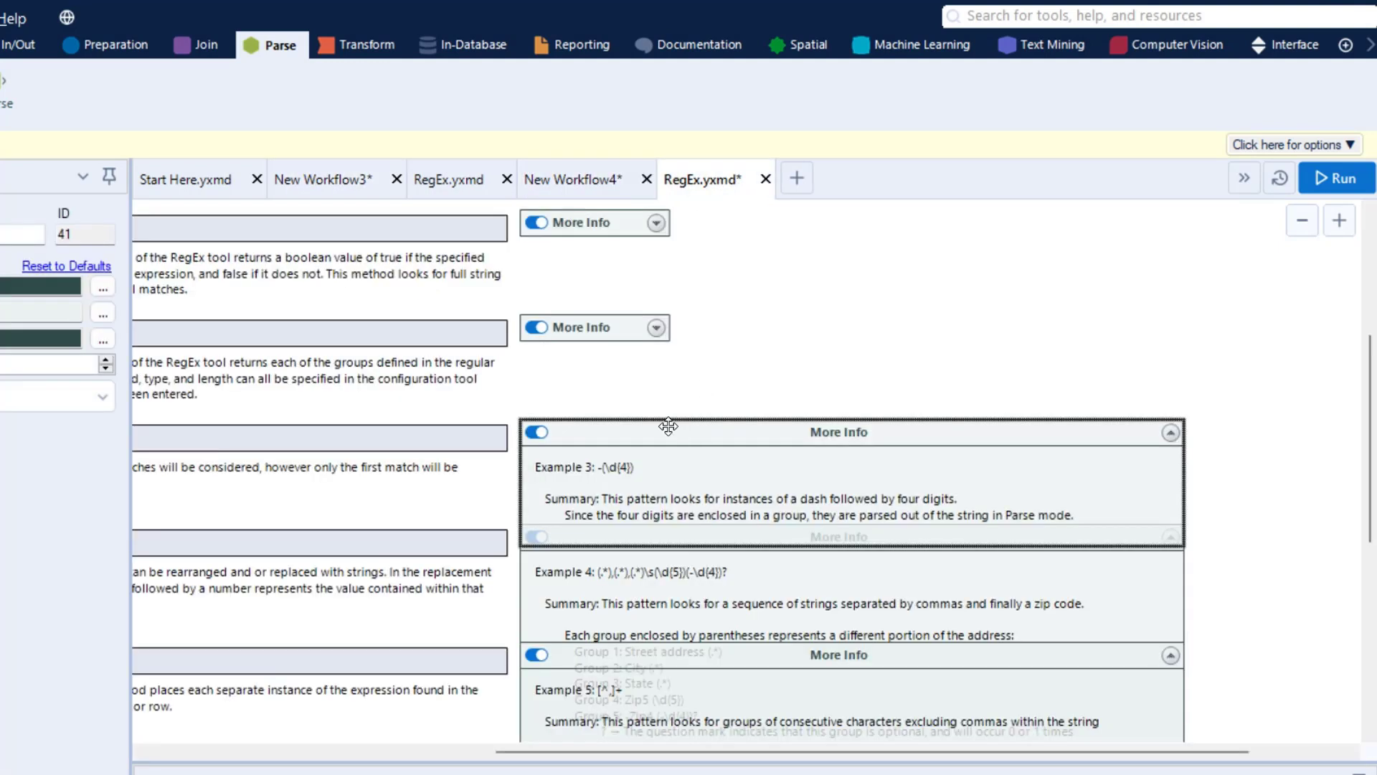
click(656, 330)
scroll(658, 329, up, 5)
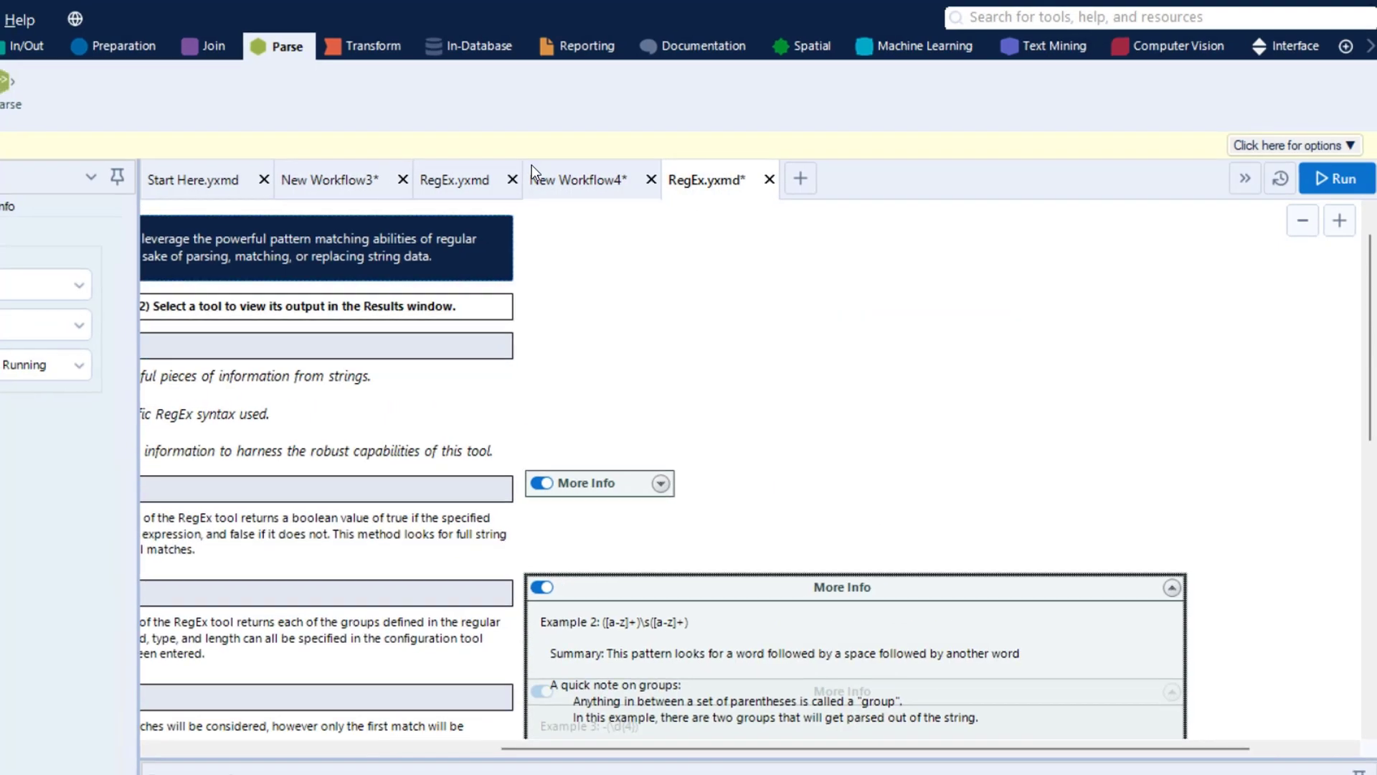
click(573, 179)
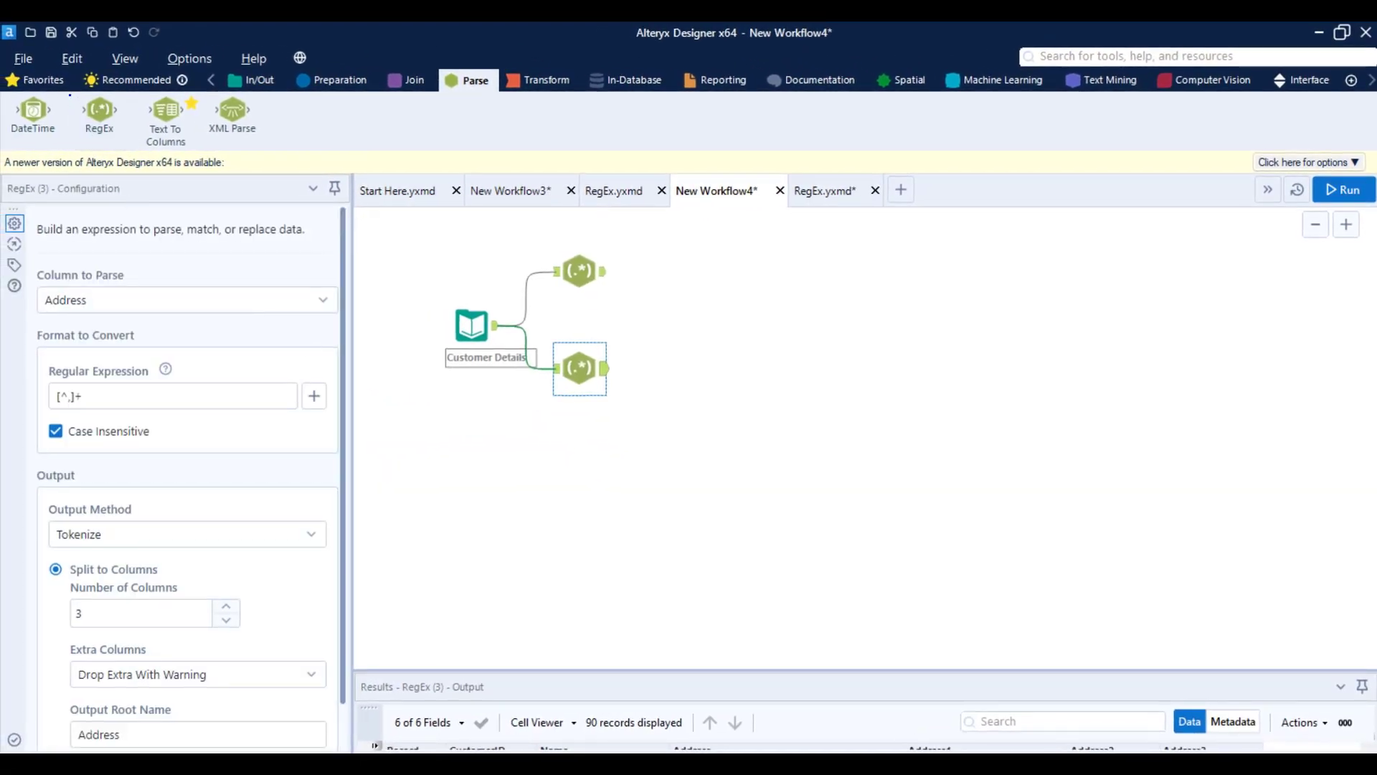